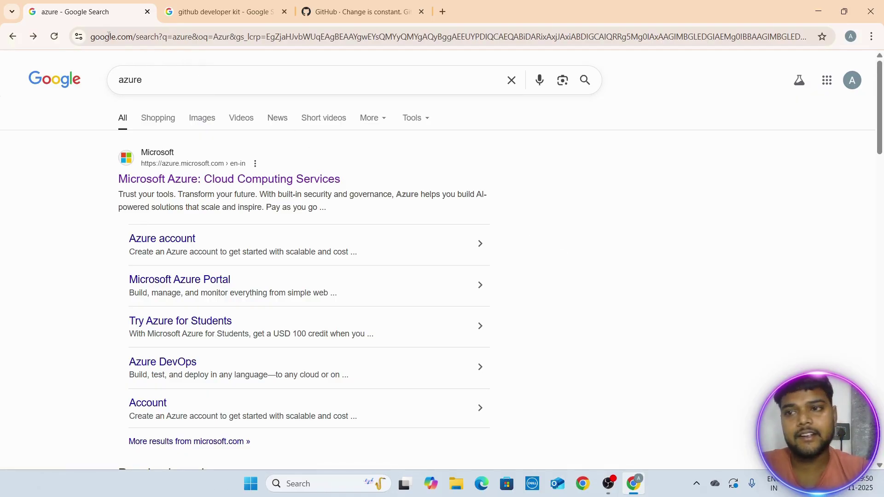
# - Open the Microsoft Azure site and start the 'Try Azure for free' sign-up
pyautogui.click(207, 179)
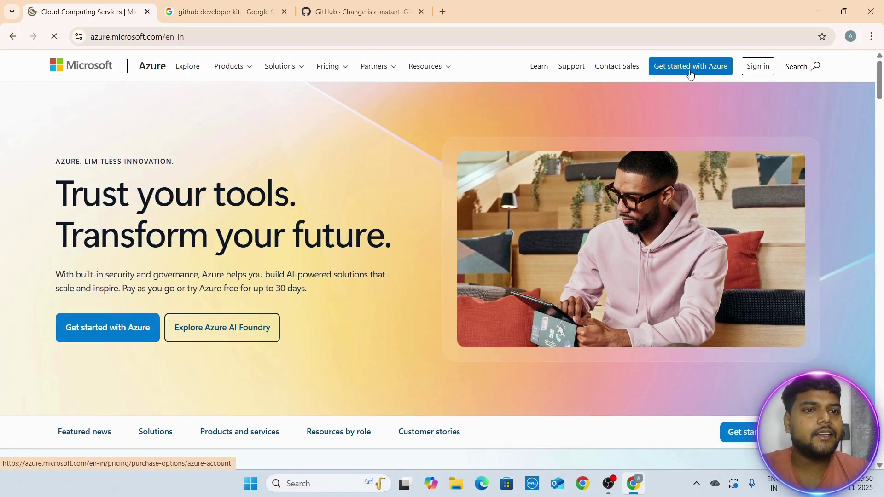
pyautogui.click(691, 74)
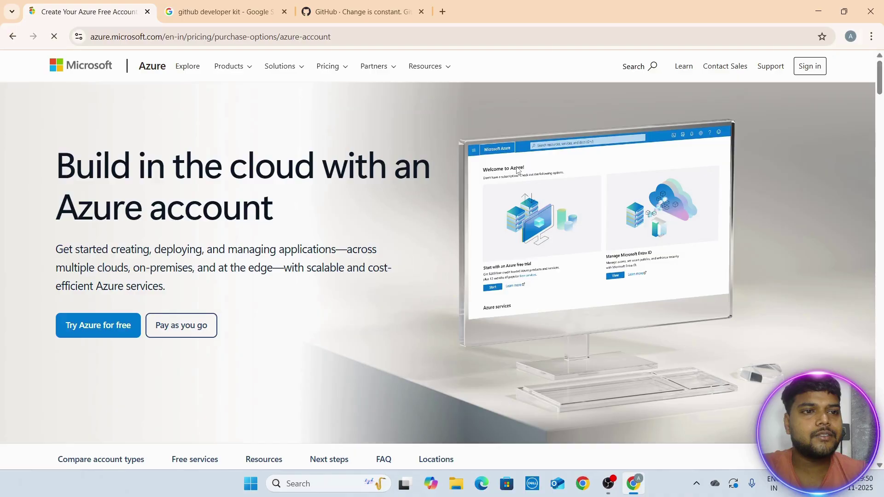
pyautogui.click(115, 318)
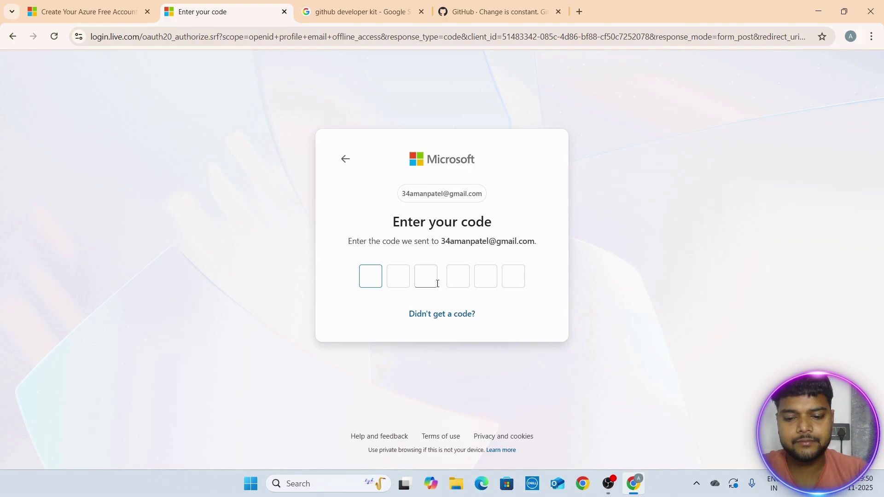
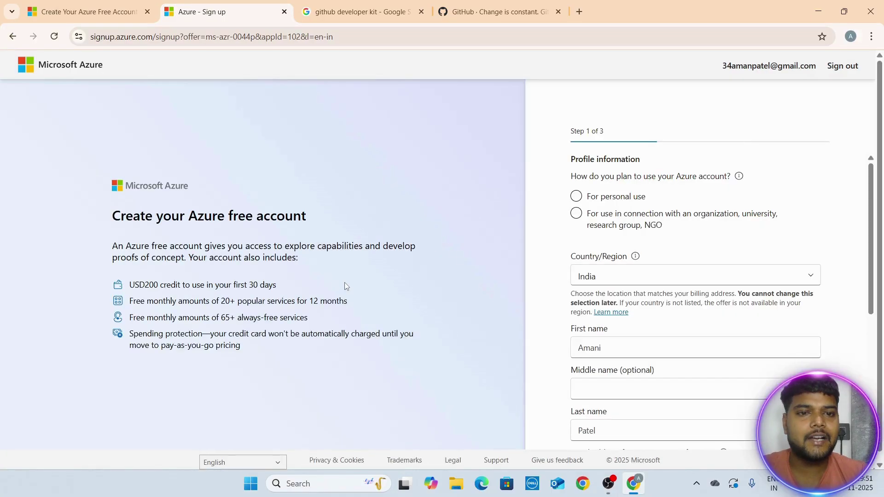
# - Choose 'For personal use' as the Azure account type
pyautogui.scroll(-1, 615, 270)
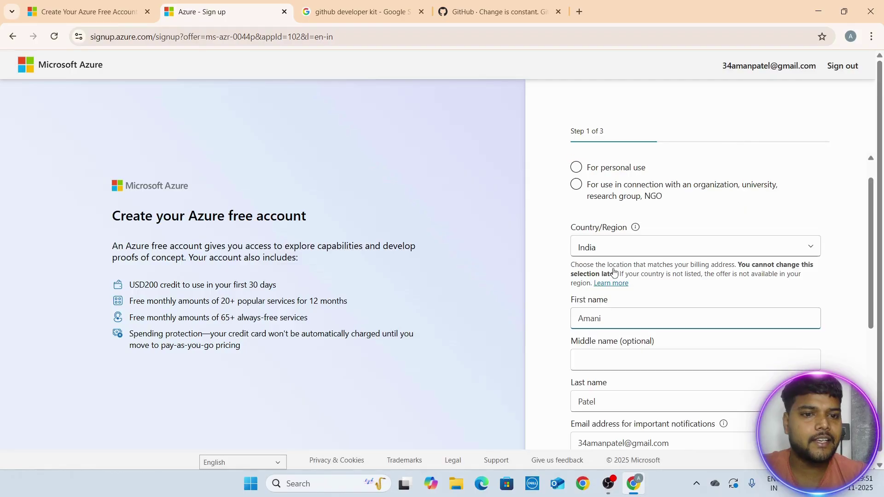
pyautogui.scroll(1, 684, 256)
pyautogui.scroll(-8, 685, 257)
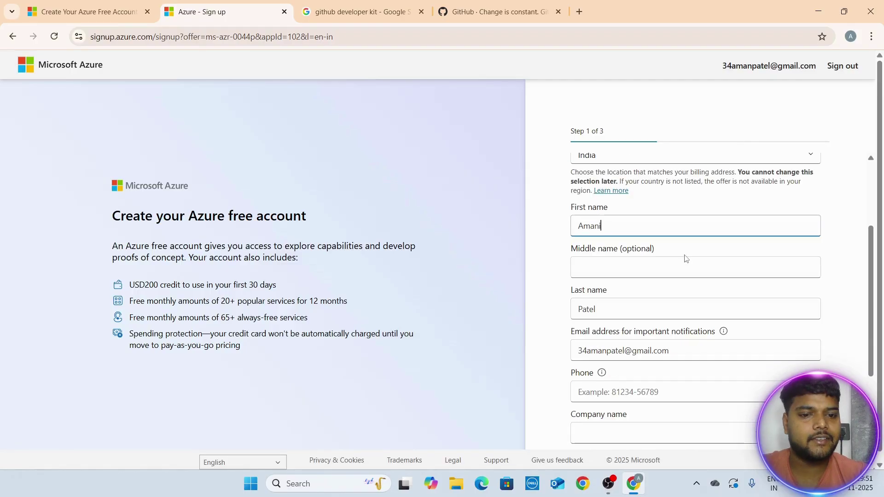
pyautogui.scroll(8, 685, 258)
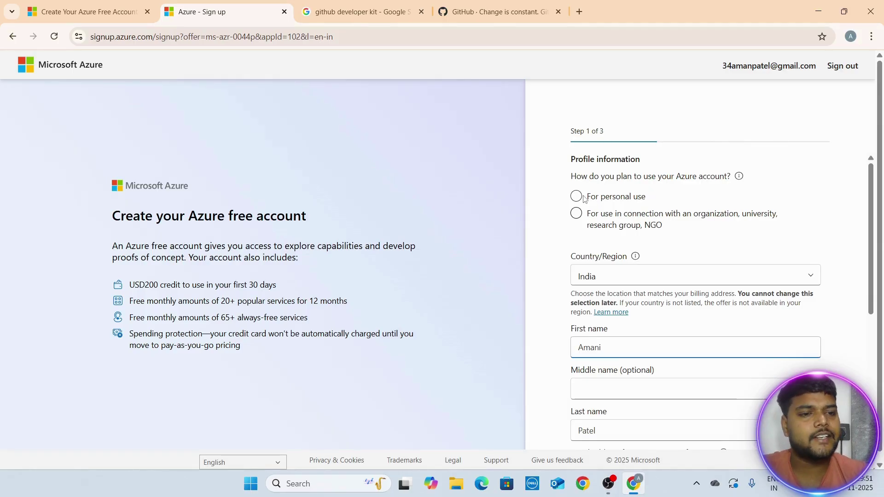
pyautogui.click(578, 201)
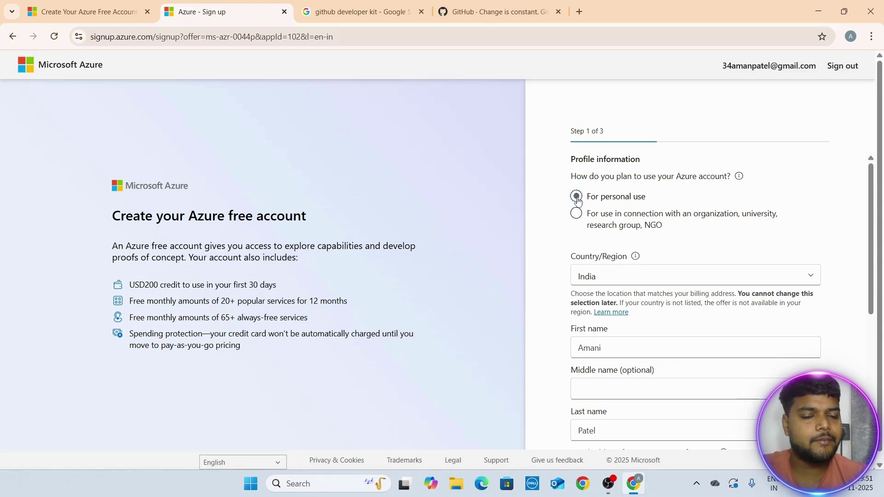
pyautogui.scroll(-1, 578, 201)
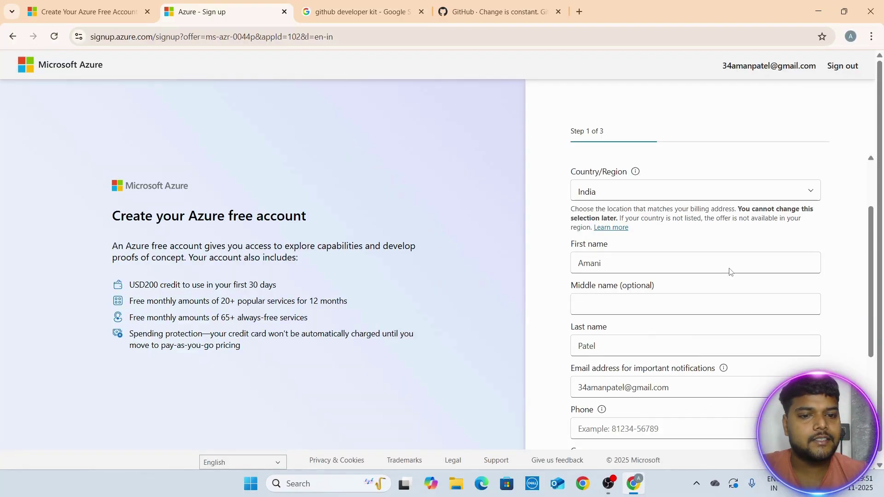
pyautogui.scroll(-1, 649, 269)
pyautogui.click(649, 269)
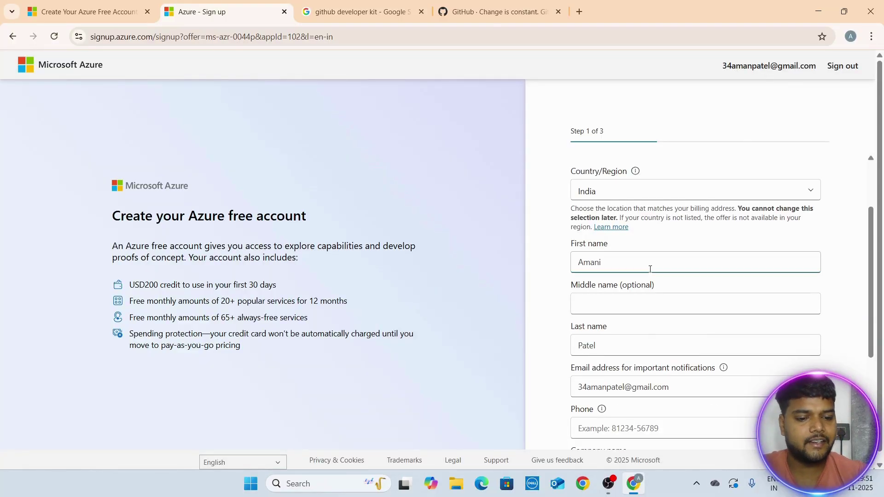
# - Enter the phone number and set the company name to 'VIT Vellore'
pyautogui.scroll(-1, 617, 303)
pyautogui.scroll(-2, 609, 331)
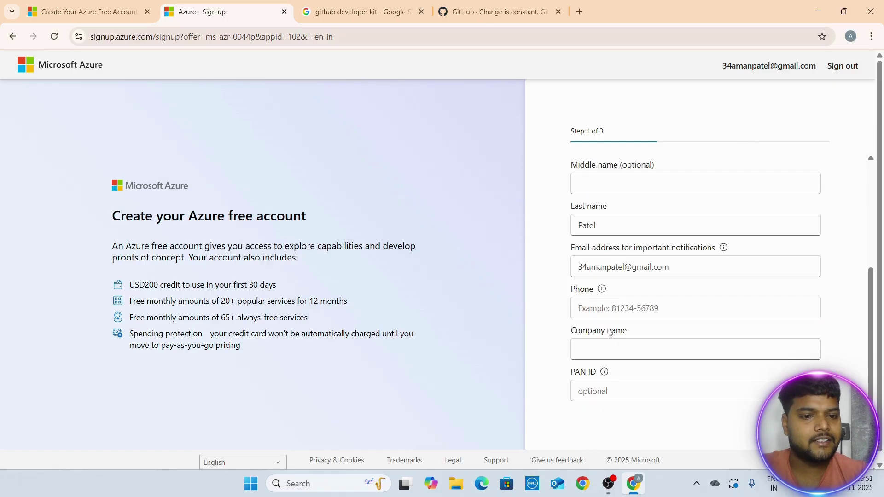
pyautogui.scroll(-1, 609, 332)
pyautogui.click(671, 300)
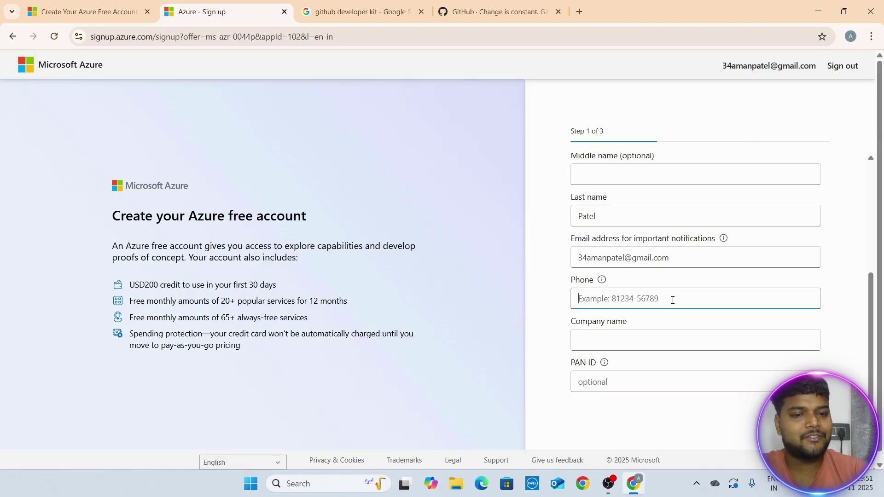
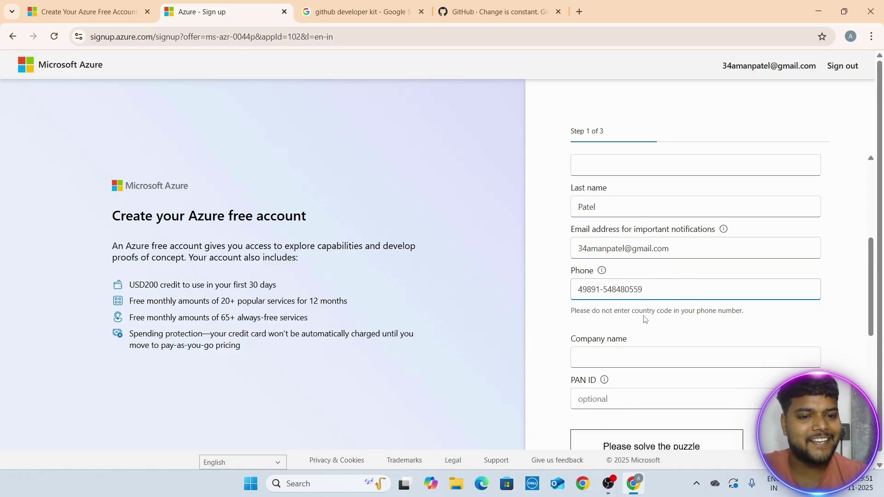
pyautogui.scroll(-1, 644, 319)
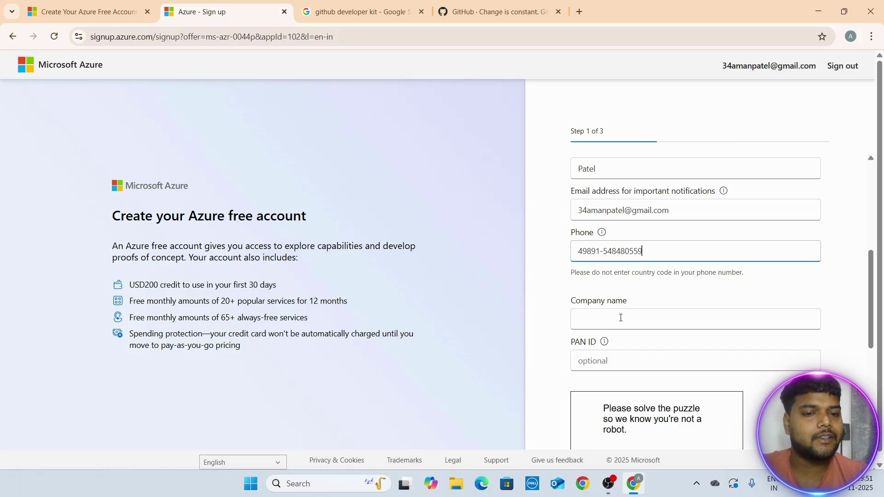
pyautogui.click(621, 317)
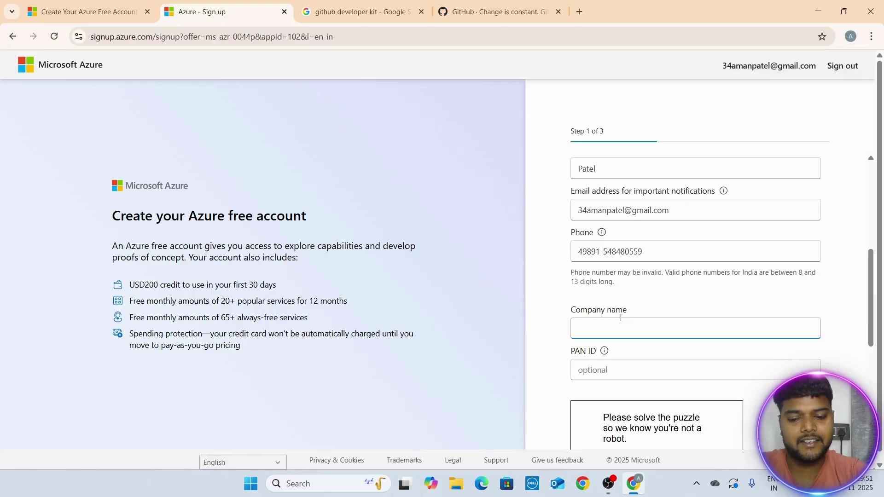
pyautogui.write('V')
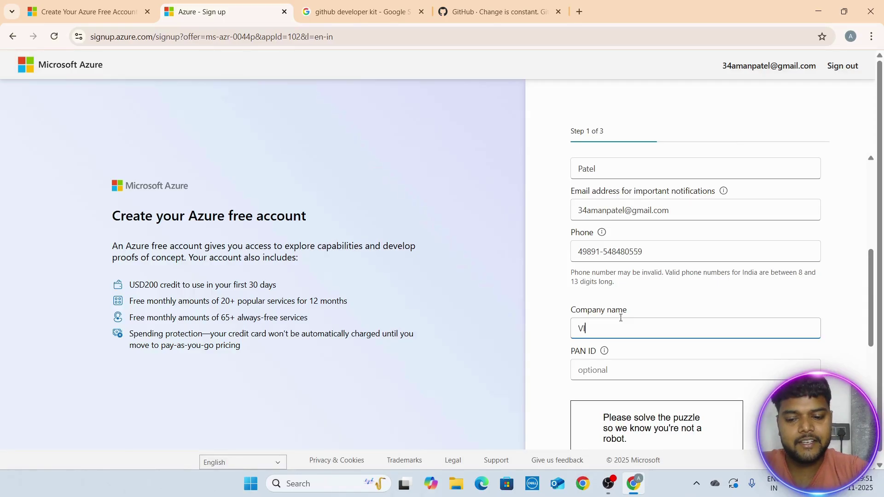
pyautogui.write('IT Vellore')
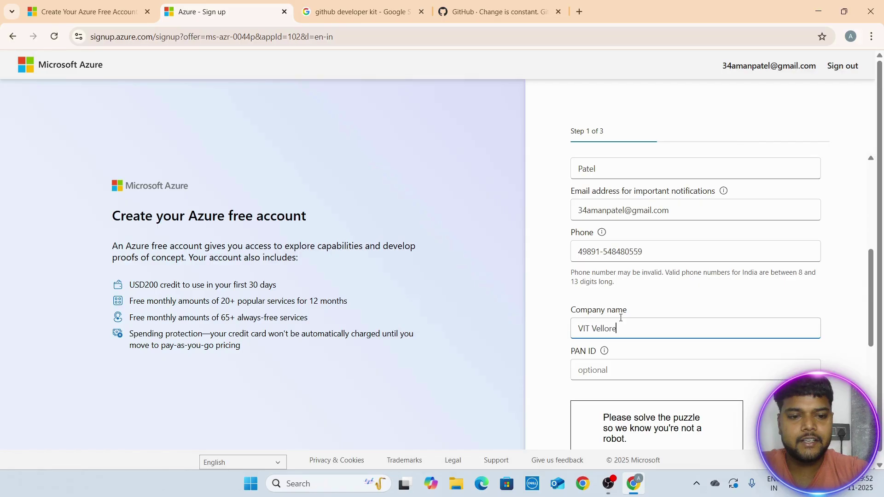
# - Delete one digit from the phone number to clear the invalid-number warning
pyautogui.scroll(-2, 620, 317)
pyautogui.click(623, 256)
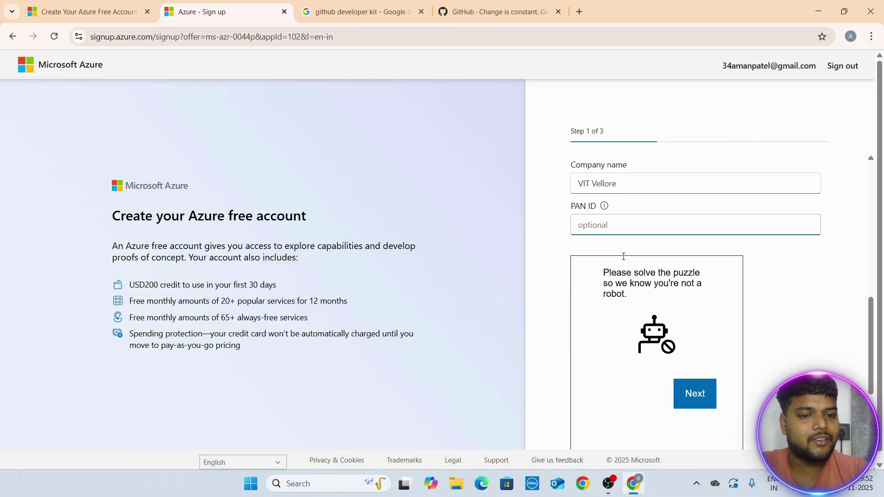
pyautogui.scroll(-3, 623, 256)
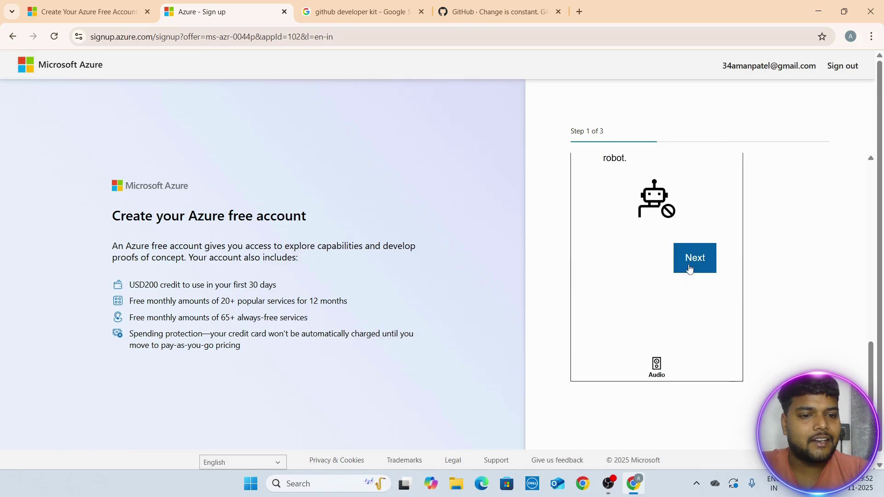
pyautogui.scroll(5, 688, 269)
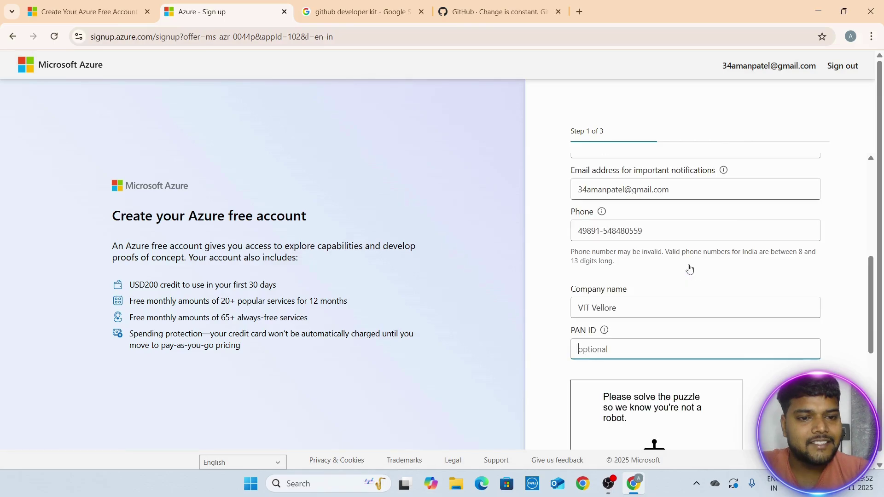
pyautogui.click(666, 236)
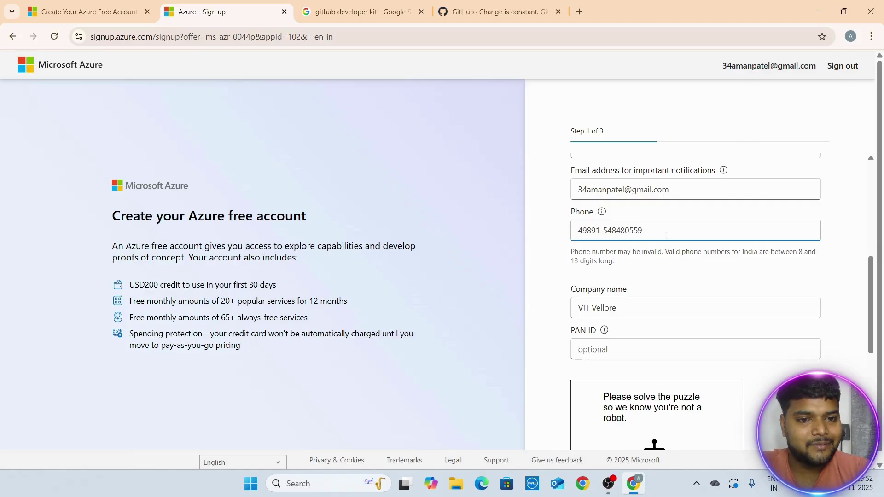
pyautogui.press('BackSpace')
pyautogui.press('BackSpace')
pyautogui.press('BackSpace')
pyautogui.press('BackSpace')
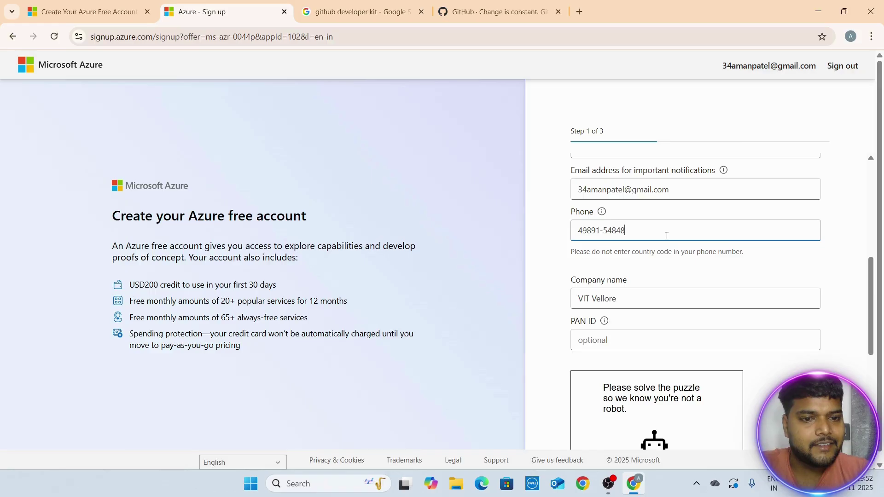
pyautogui.scroll(-5, 685, 251)
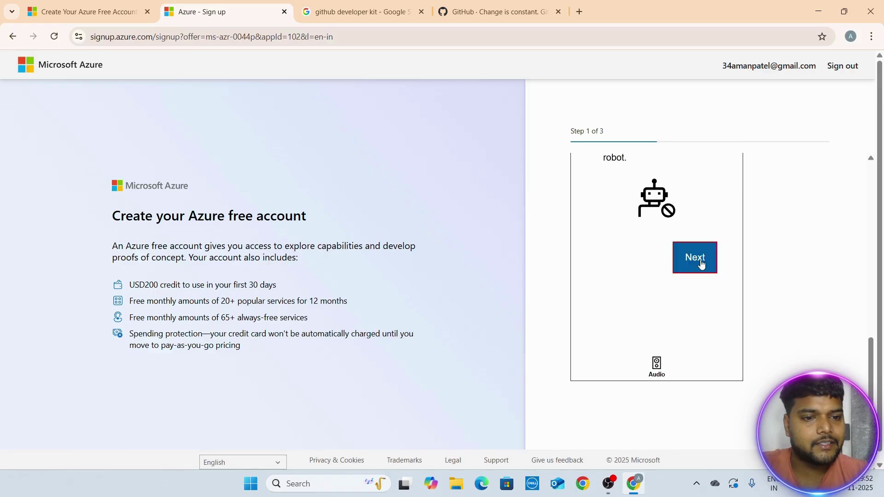
# - Solve the puzzle by rotating the animal twice to match, then submit it
pyautogui.click(701, 264)
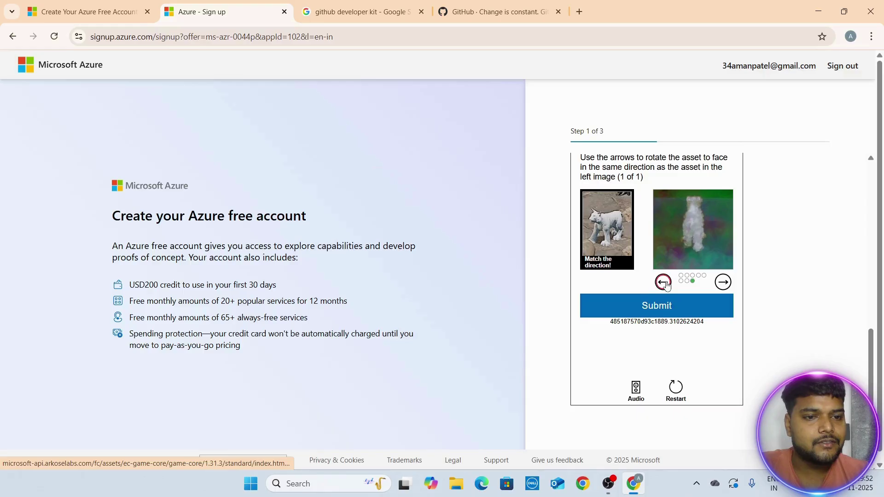
pyautogui.click(666, 284)
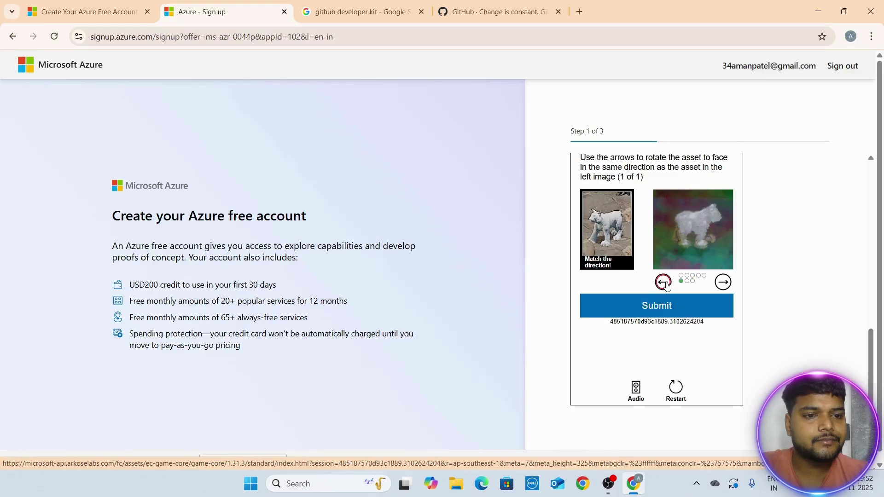
pyautogui.click(665, 284)
pyautogui.click(662, 307)
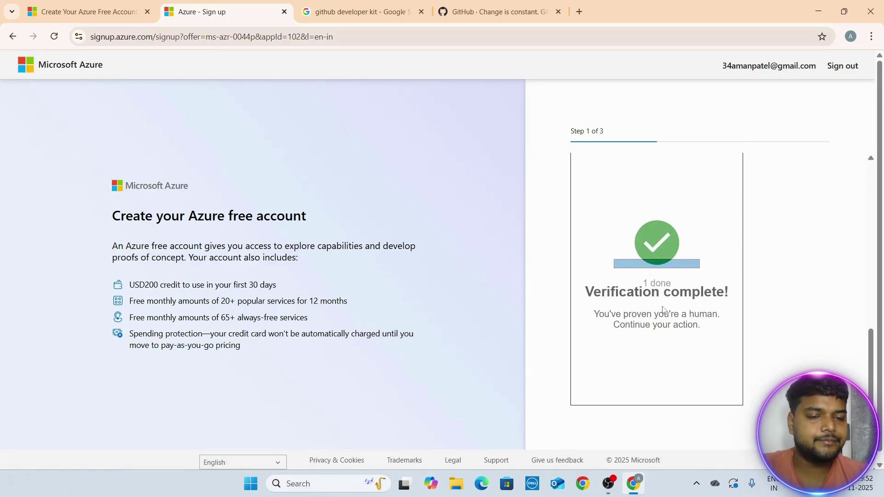
pyautogui.scroll(-1, 663, 308)
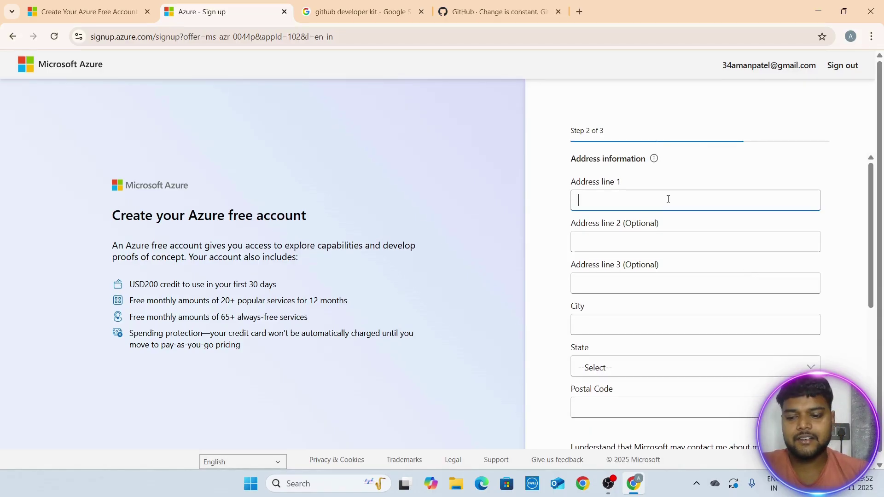
# - Fill in the Address line 1 and City fields
pyautogui.write('Greate')
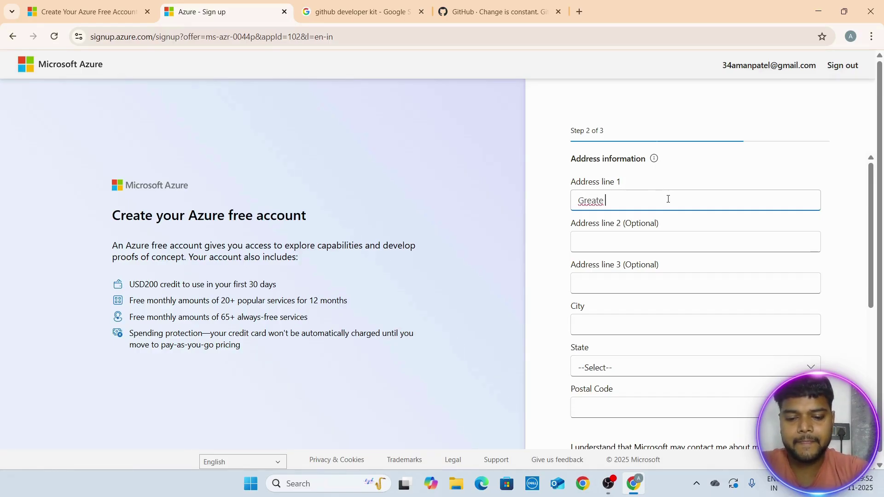
pyautogui.press('BackSpace')
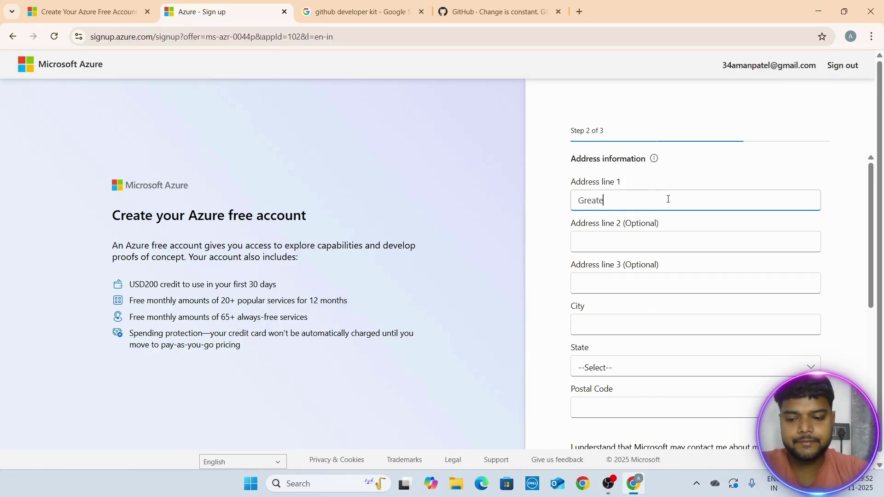
pyautogui.write('r Noida')
pyautogui.scroll(-1, 667, 199)
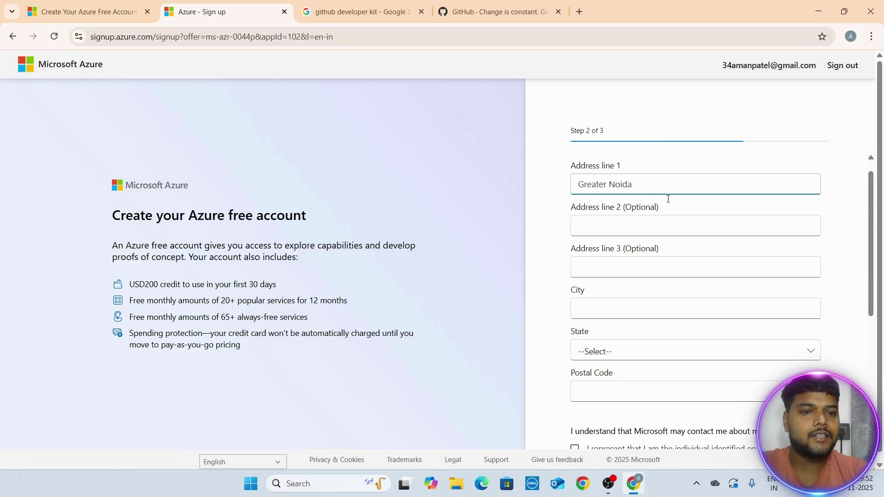
pyautogui.scroll(1, 638, 239)
pyautogui.scroll(-3, 638, 235)
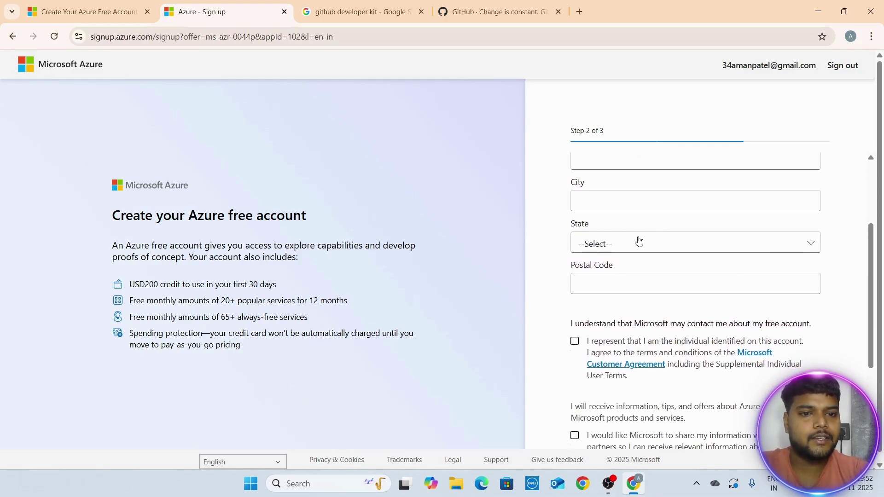
pyautogui.scroll(1, 635, 237)
pyautogui.click(626, 232)
pyautogui.write('K')
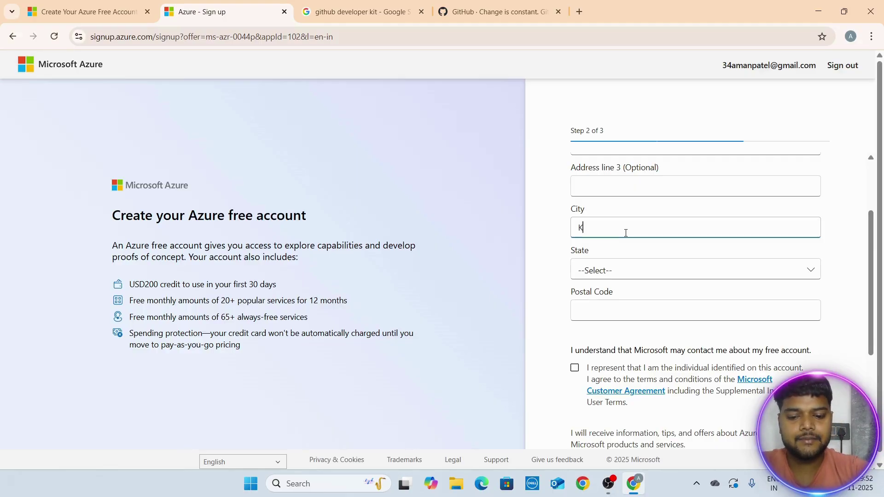
pyautogui.write('nowl')
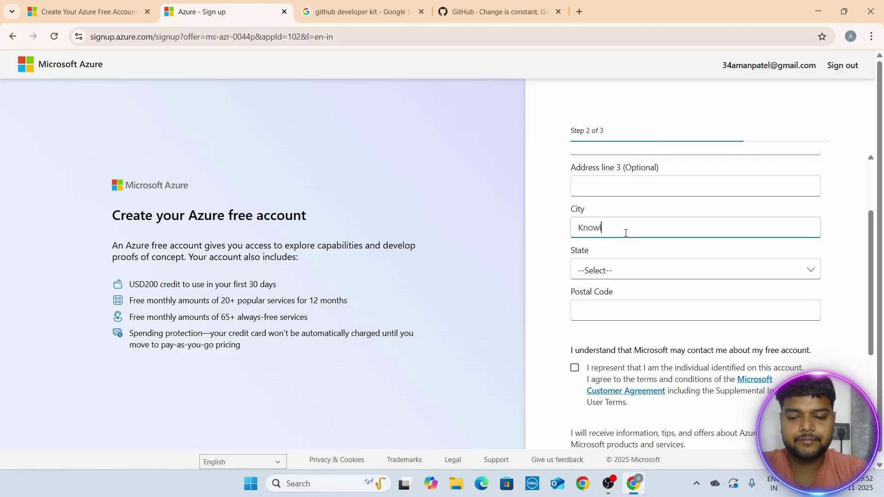
pyautogui.write('edge Park 2')
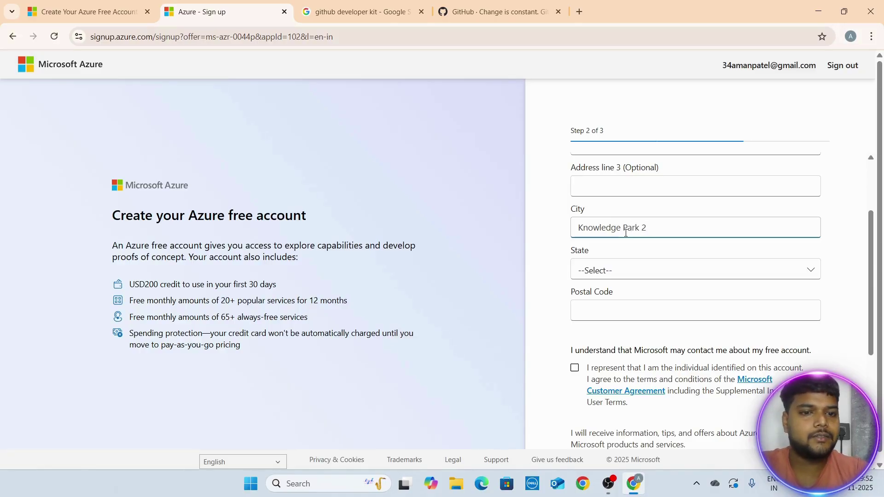
pyautogui.scroll(-1, 626, 232)
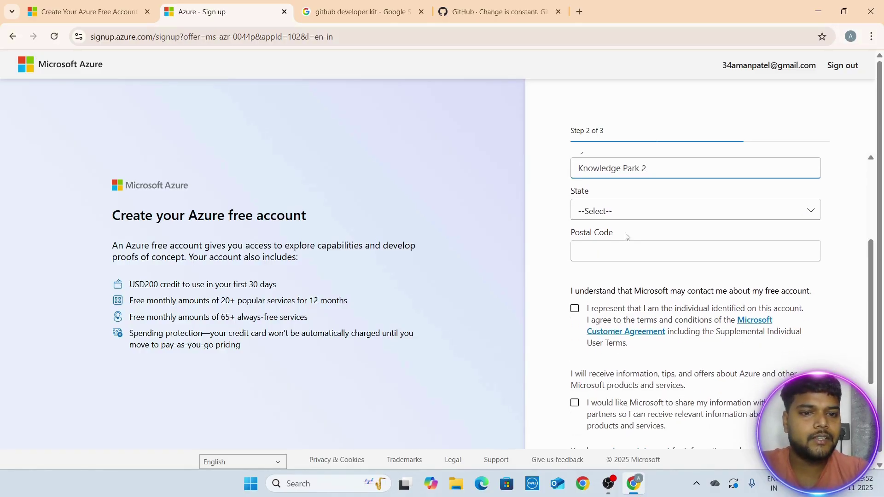
# - Choose the state, enter the postal code, and tick both consent checkboxes
pyautogui.click(617, 214)
pyautogui.scroll(-3, 616, 253)
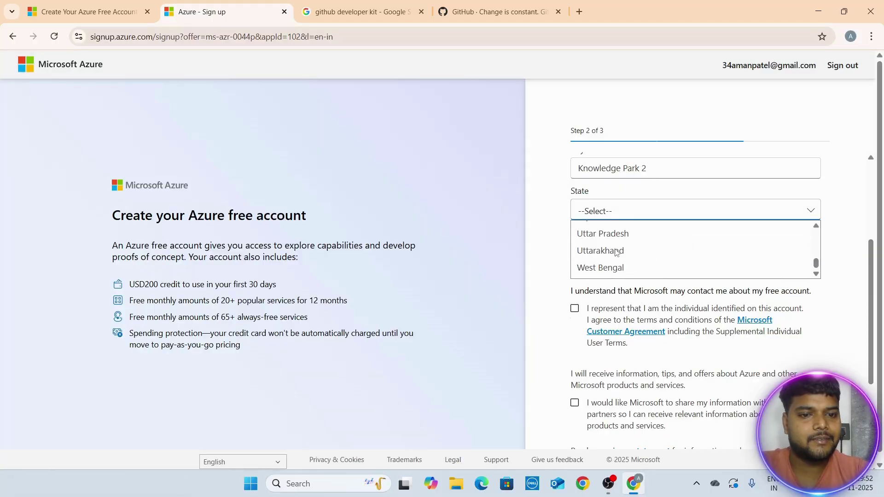
pyautogui.click(608, 234)
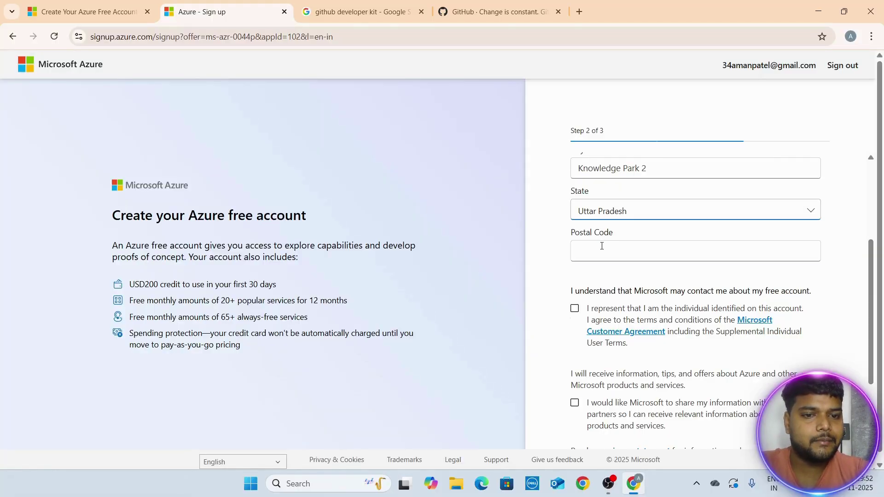
pyautogui.click(602, 246)
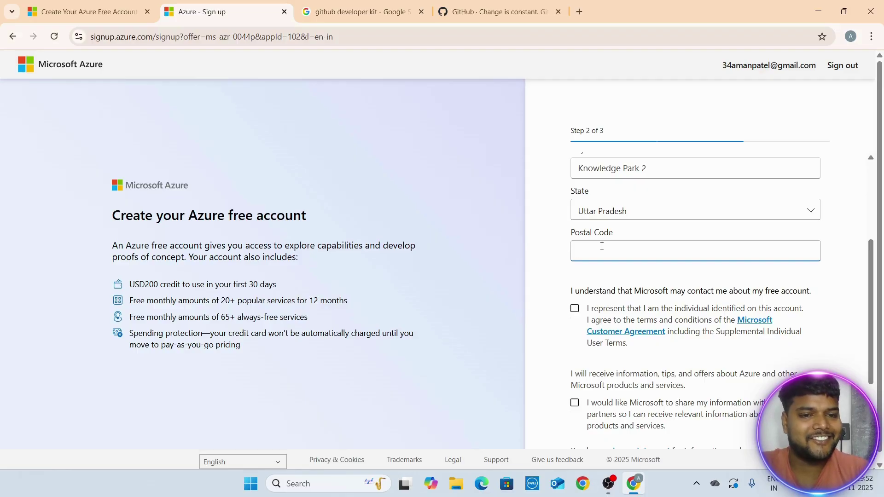
pyautogui.write('20131')
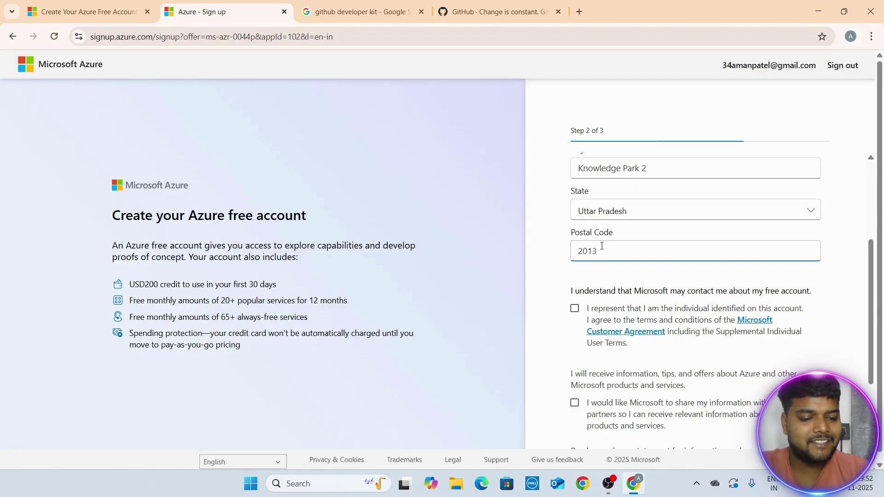
pyautogui.write('0')
pyautogui.scroll(-1, 602, 247)
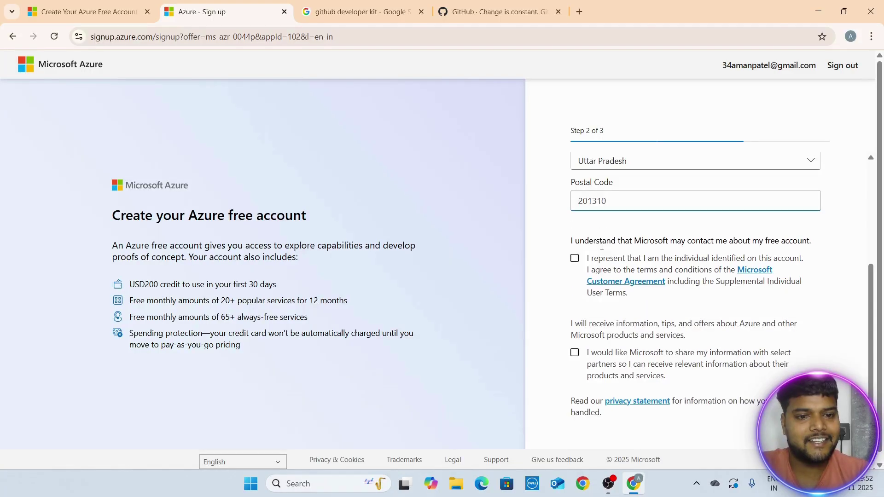
pyautogui.click(575, 258)
pyautogui.scroll(-1, 576, 260)
pyautogui.click(575, 308)
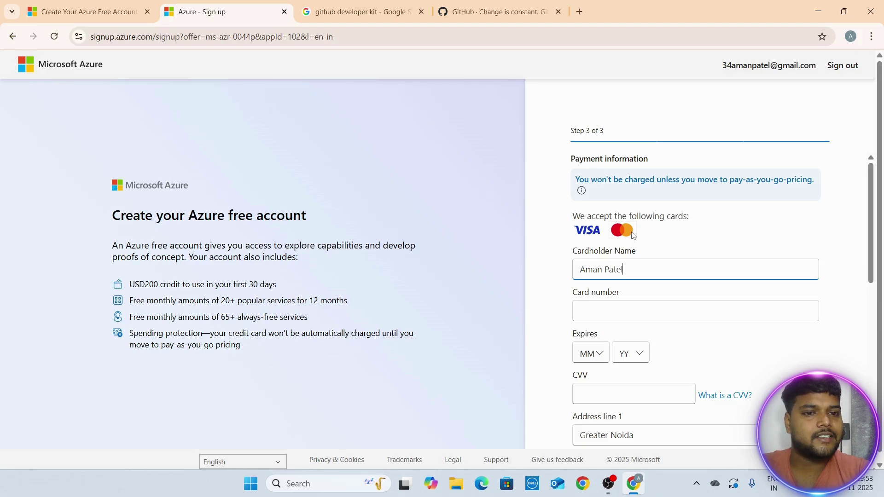
# - Scroll down through the payment form's card and billing address fields
pyautogui.scroll(-1, 632, 235)
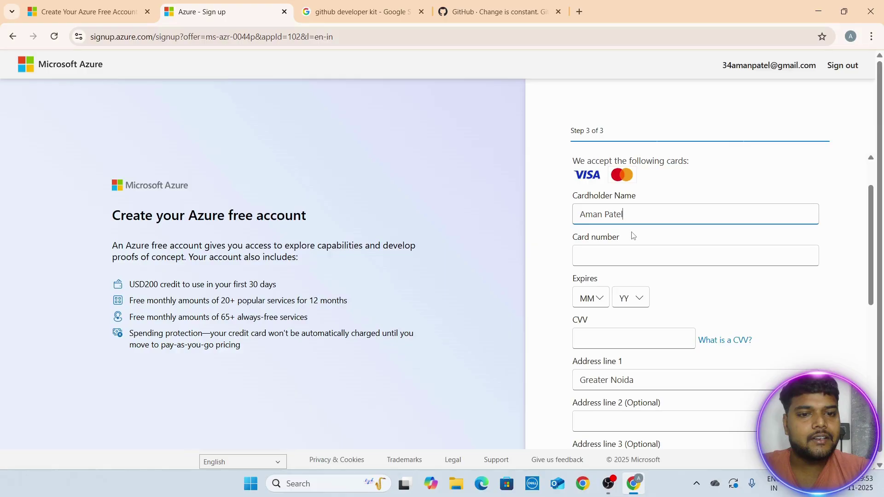
pyautogui.scroll(-2, 633, 235)
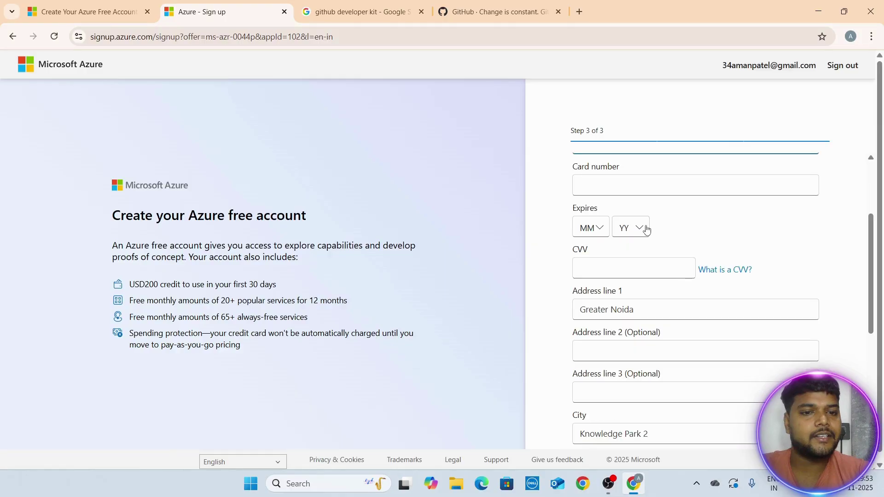
pyautogui.scroll(-4, 646, 229)
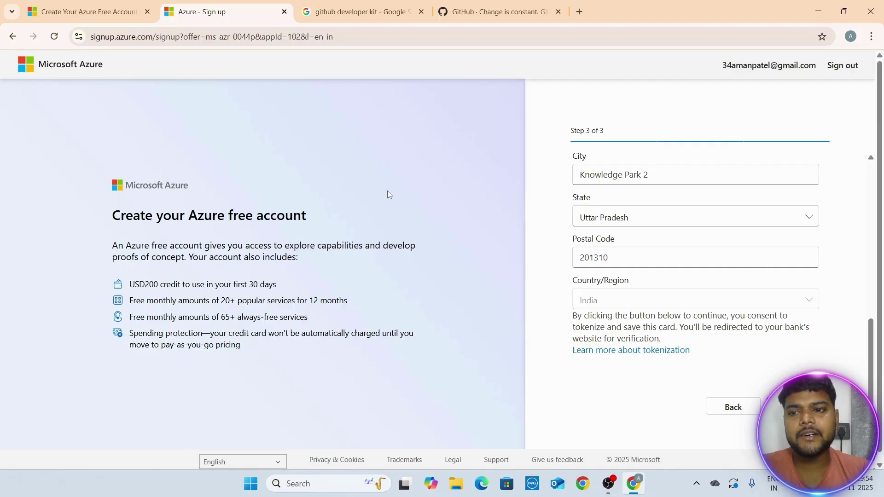
pyautogui.moveTo(130, 285); pyautogui.dragTo(298, 285)
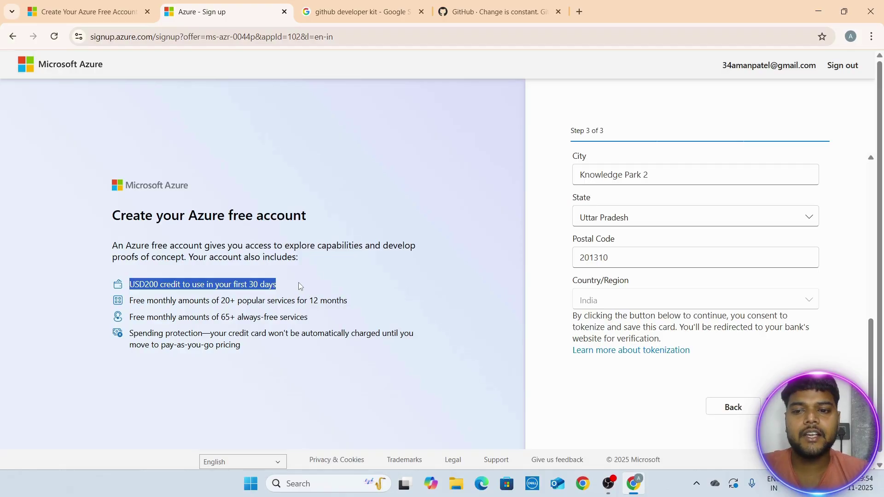
pyautogui.click(342, 289)
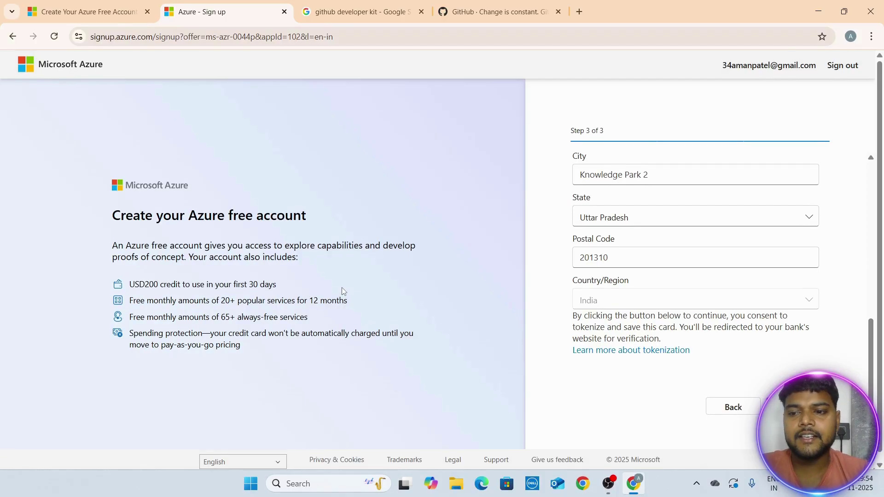
pyautogui.scroll(-1, 342, 289)
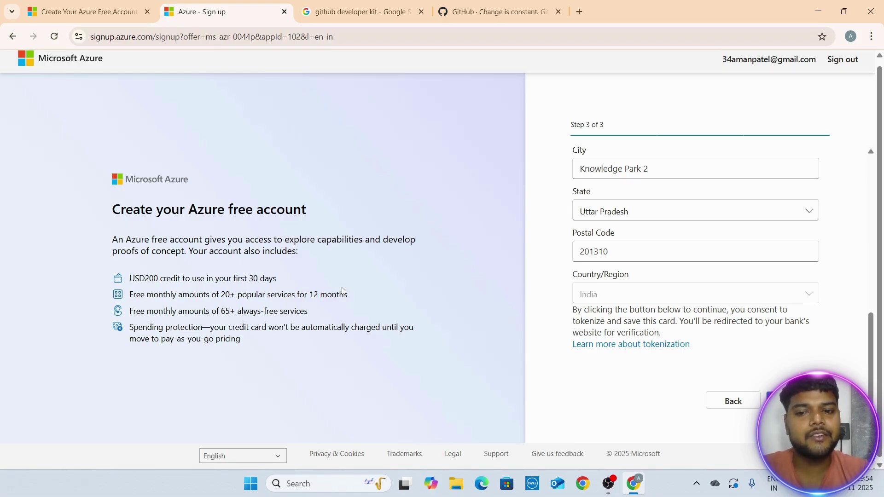
pyautogui.scroll(1, 341, 290)
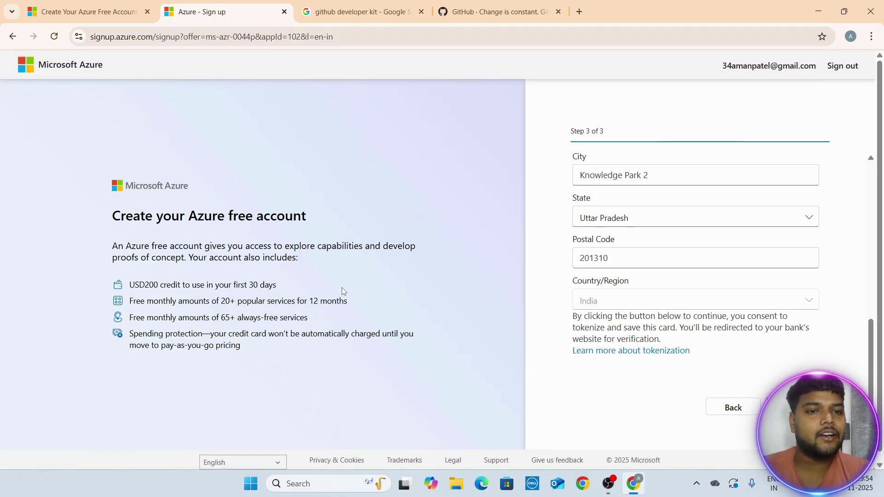
pyautogui.scroll(10, 688, 251)
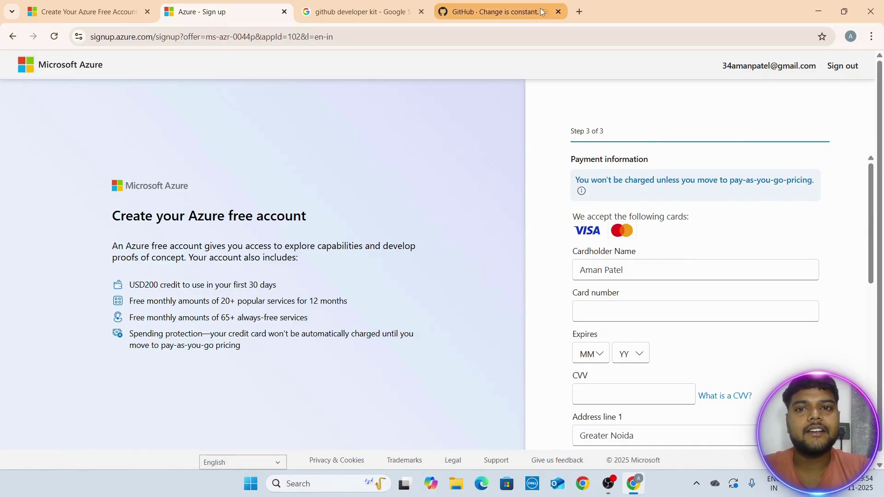
# - Open the GitHub Student Developer Pack result from the 'github developer kit' search
pyautogui.click(389, 12)
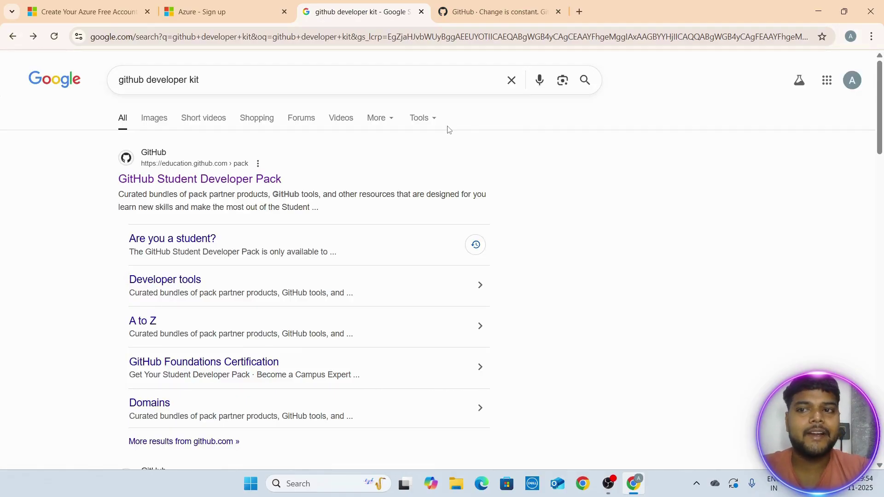
pyautogui.click(244, 181)
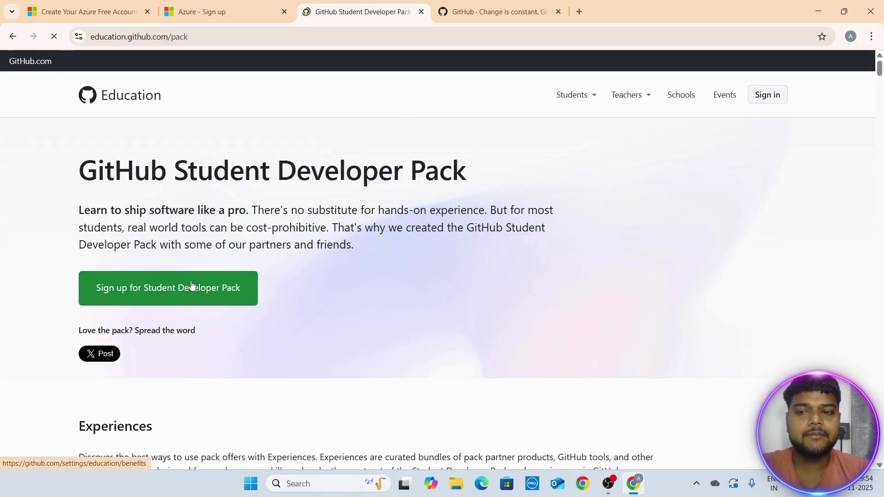
# - Sign up for the Student Developer Pack using Continue with Google
pyautogui.click(192, 286)
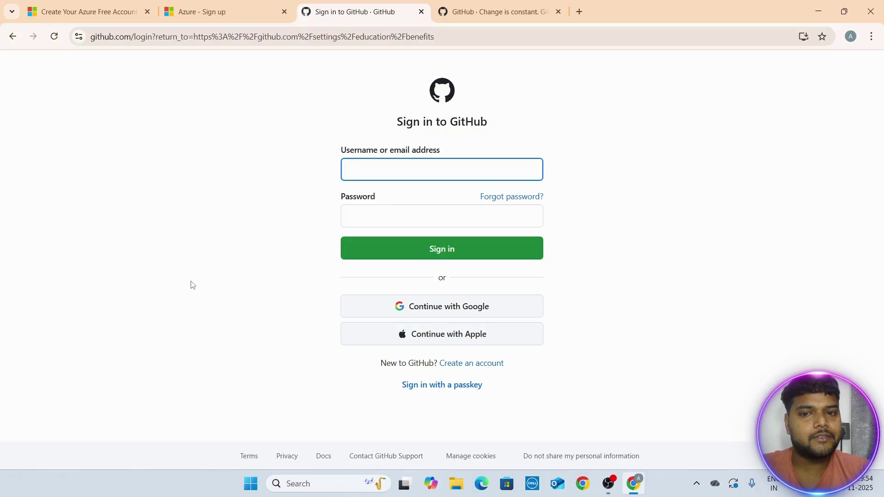
pyautogui.click(386, 306)
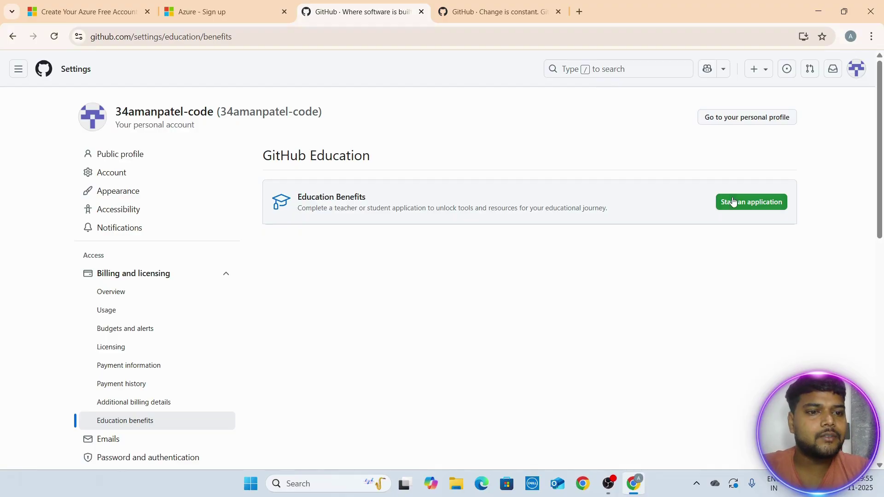
# - Start an application with the Student role and school 'VIT Vellore'
pyautogui.click(742, 207)
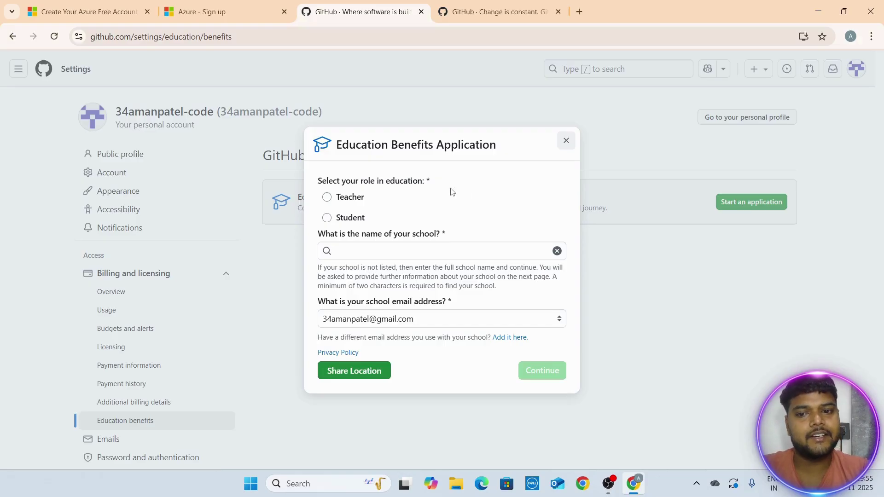
pyautogui.click(328, 217)
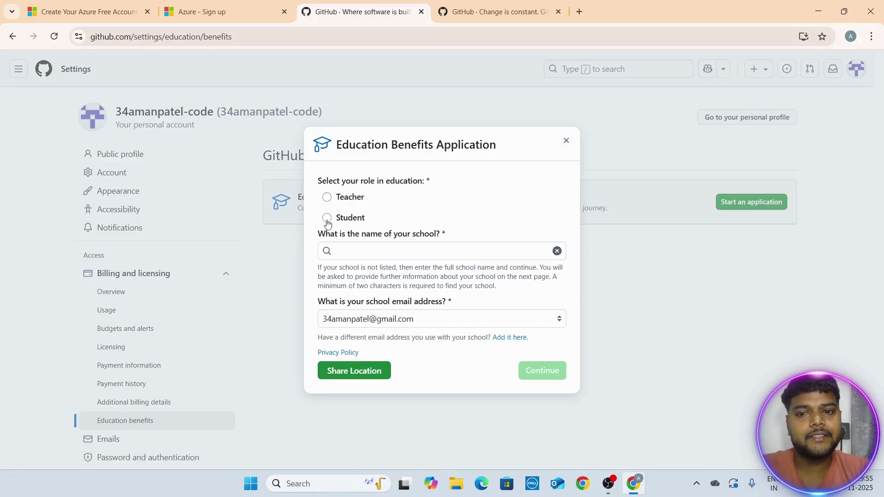
pyautogui.click(327, 217)
pyautogui.write('V')
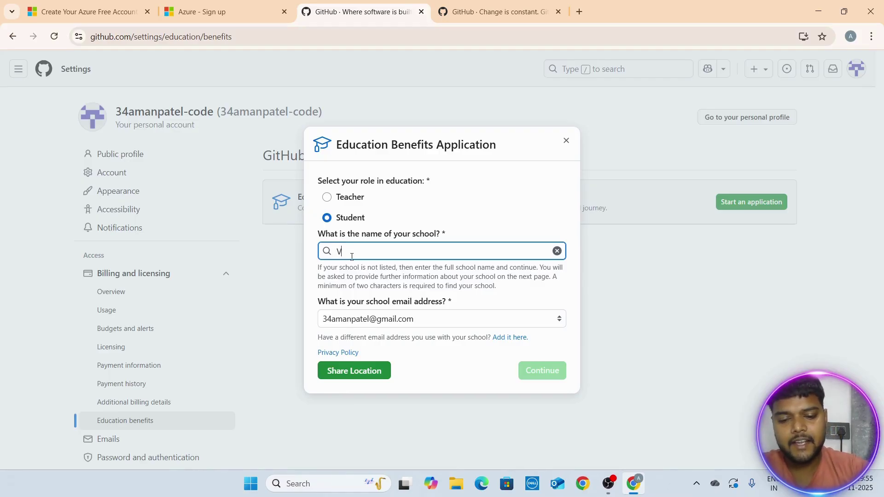
pyautogui.write('IT Vellore')
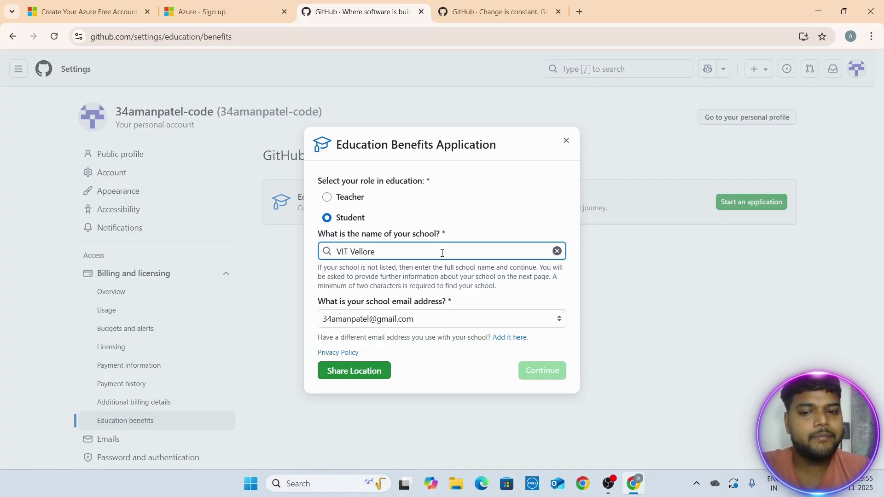
# - Open the school e-mail dropdown and review the available address choices
pyautogui.click(459, 322)
pyautogui.click(446, 322)
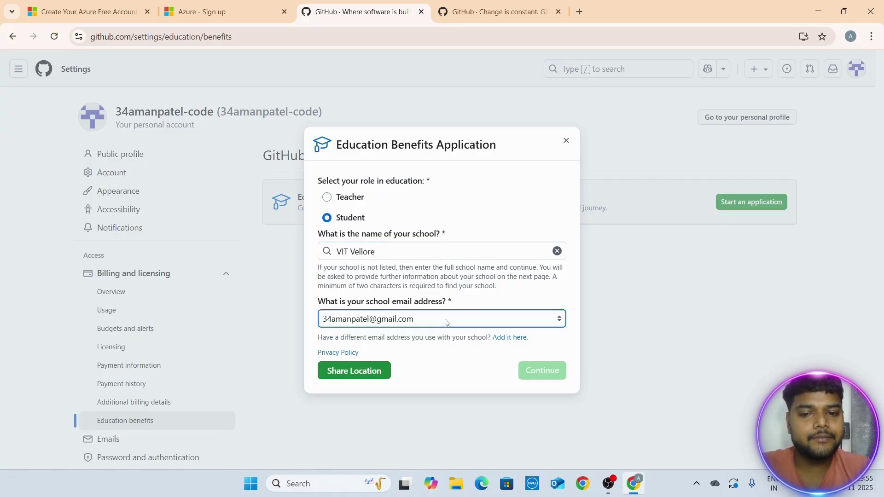
pyautogui.click(559, 322)
pyautogui.click(518, 322)
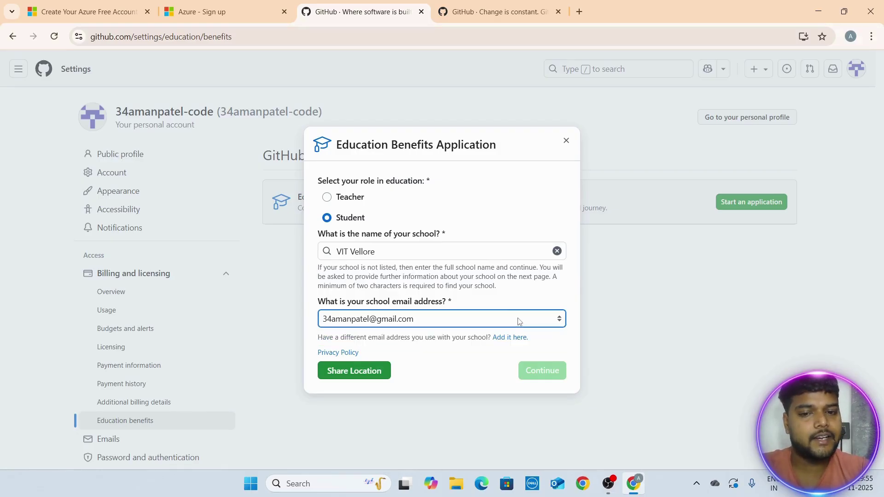
pyautogui.click(478, 321)
pyautogui.click(463, 360)
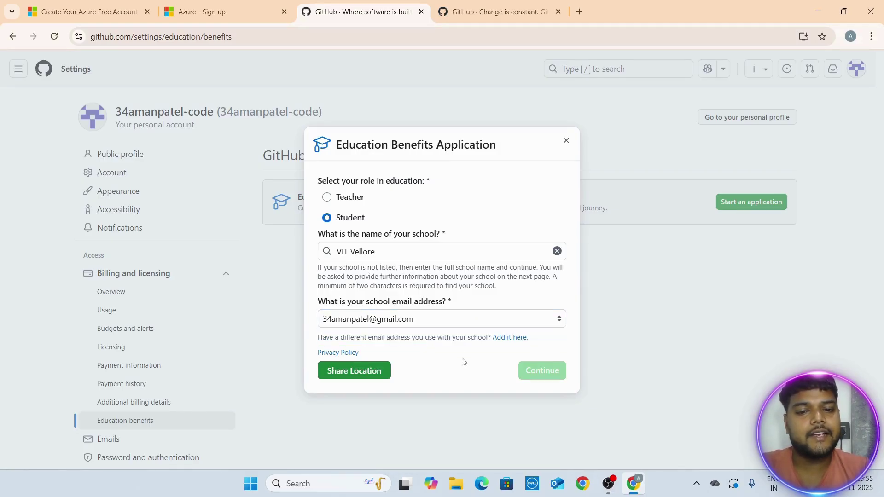
pyautogui.moveTo(463, 361); pyautogui.dragTo(515, 337)
pyautogui.click(470, 351)
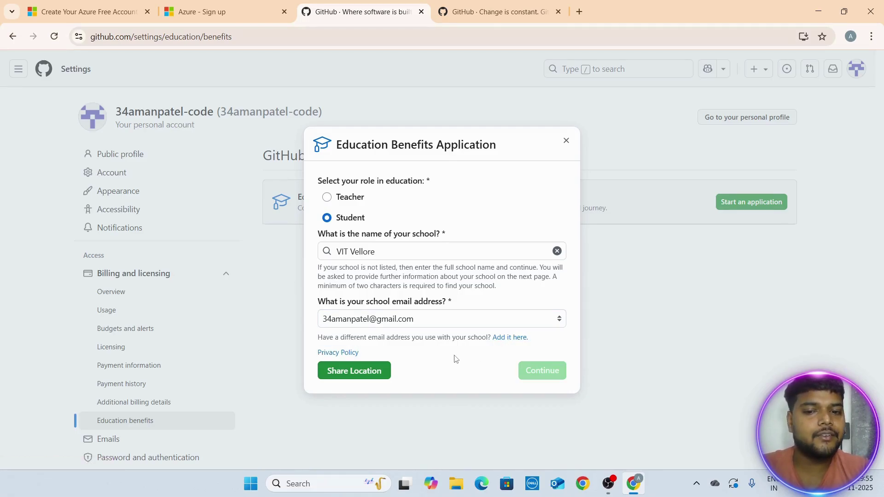
# - Add a .edu school e-mail address to the account and dismiss the verification banner
pyautogui.click(504, 340)
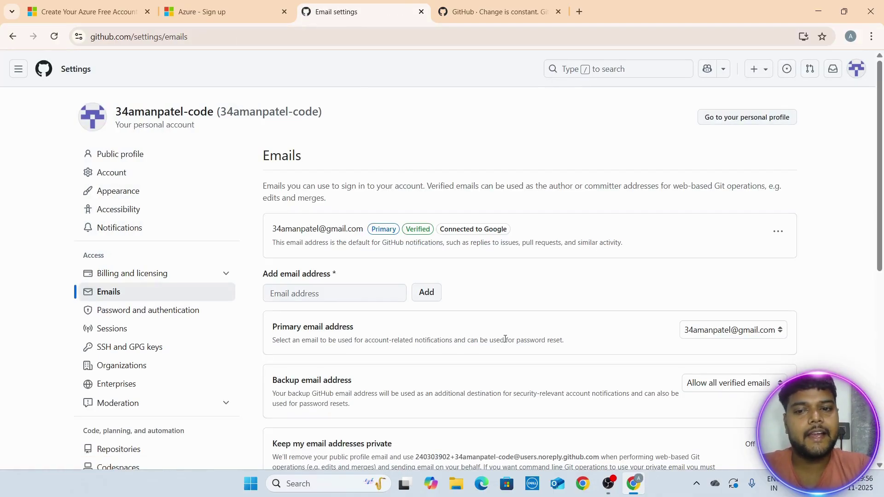
pyautogui.click(304, 290)
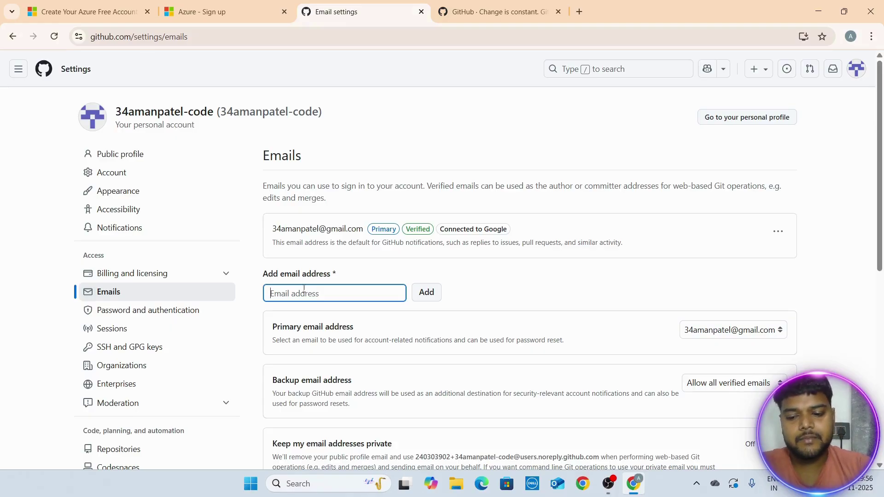
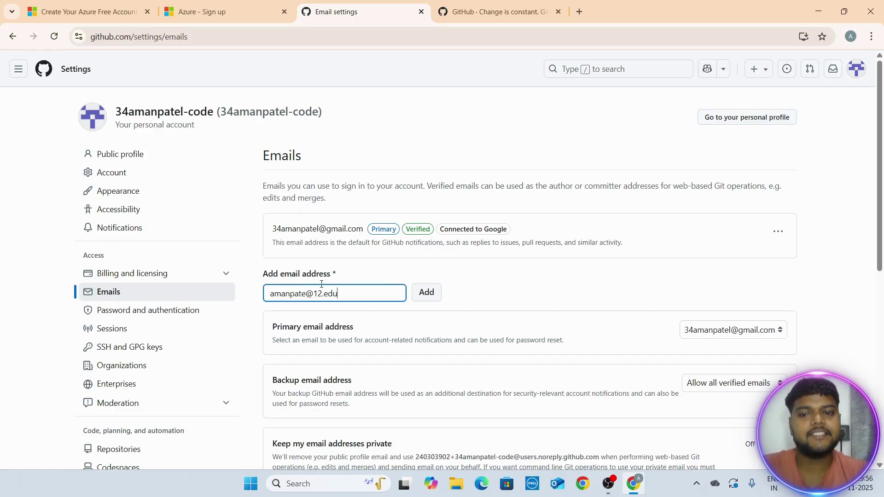
pyautogui.click(427, 297)
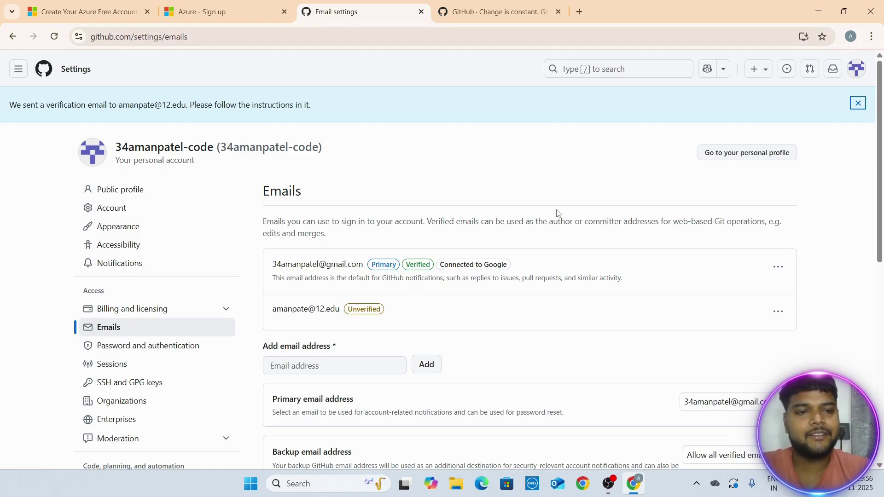
pyautogui.click(857, 103)
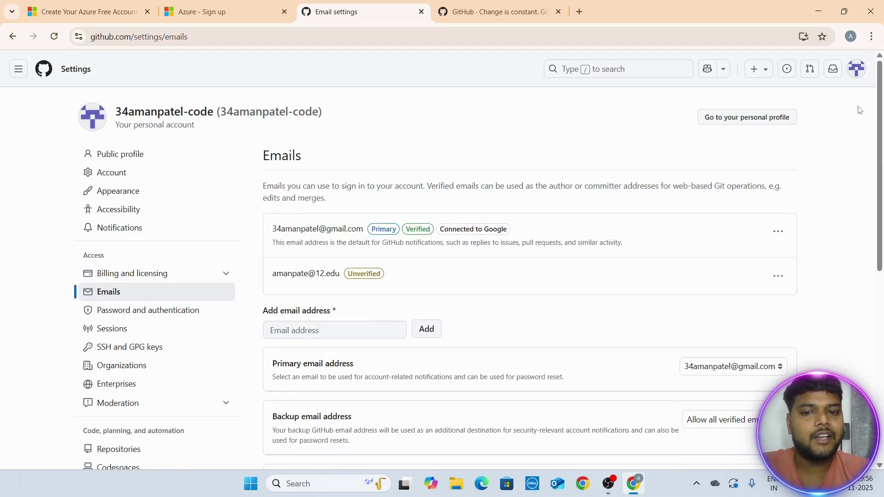
# - View the personal profile, then go back through Education benefits to the Student Developer Pack page
pyautogui.click(748, 117)
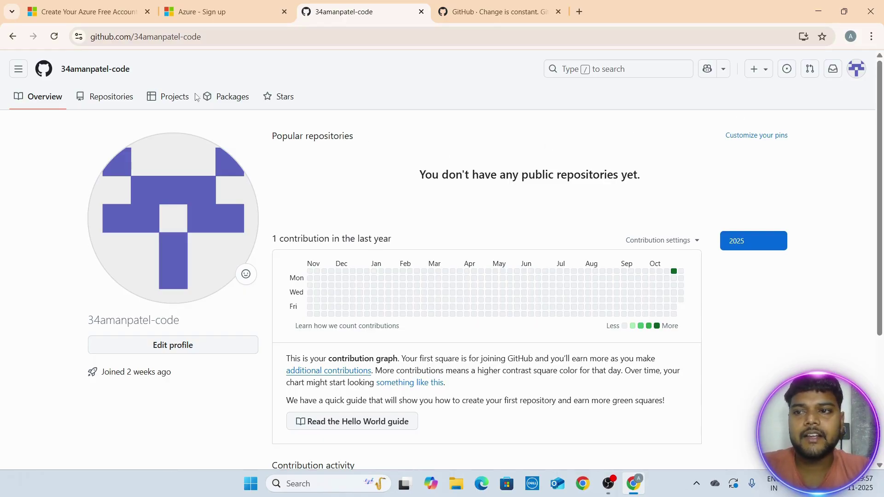
pyautogui.click(12, 41)
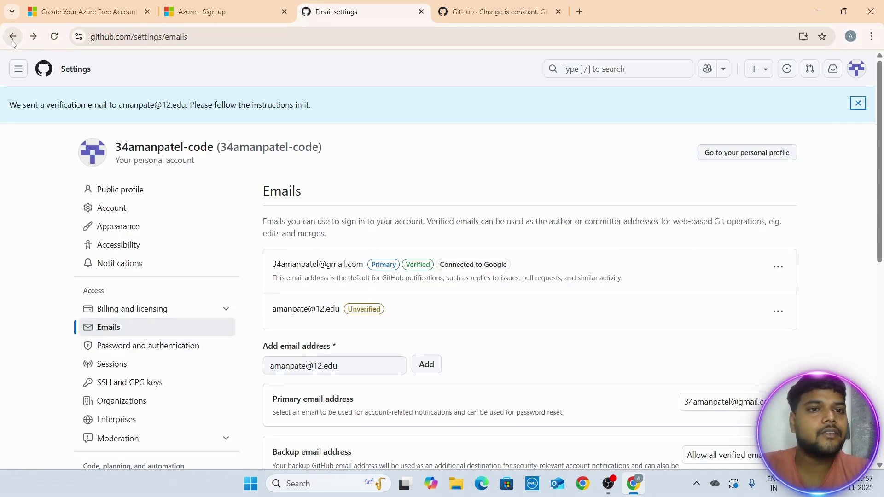
pyautogui.click(12, 37)
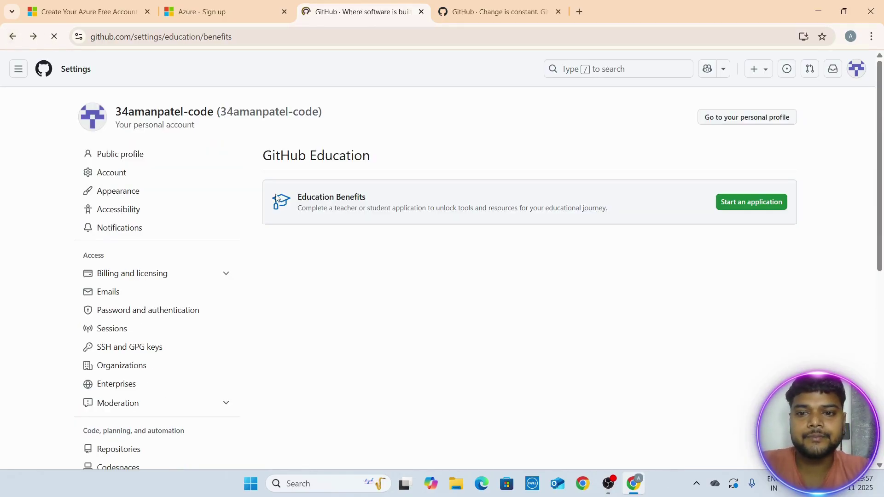
pyautogui.scroll(-4, 258, 231)
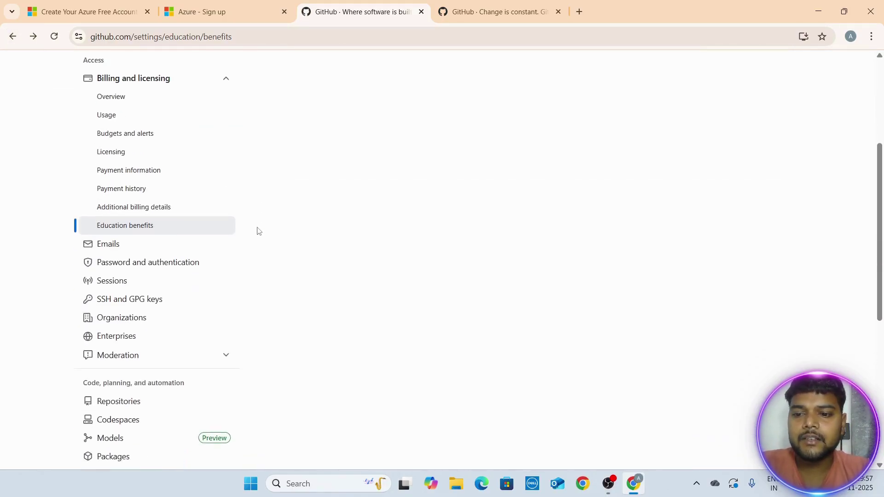
pyautogui.click(13, 36)
pyautogui.scroll(-7, 196, 319)
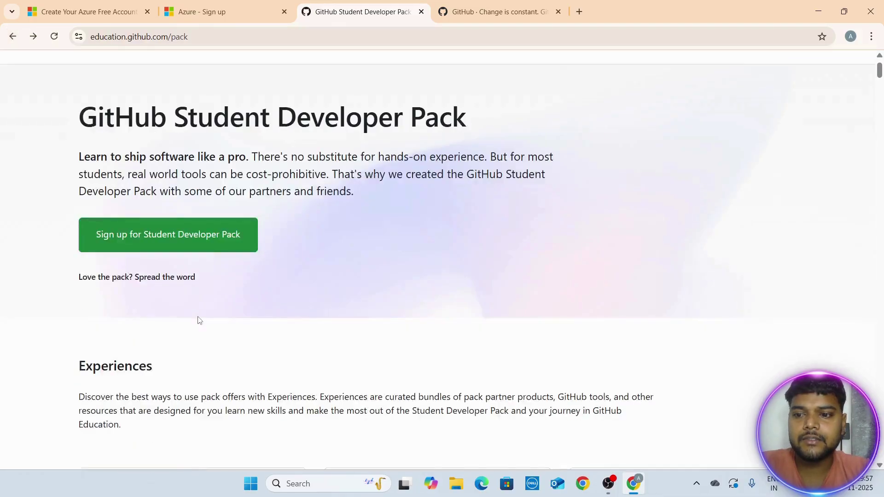
pyautogui.scroll(7, 197, 319)
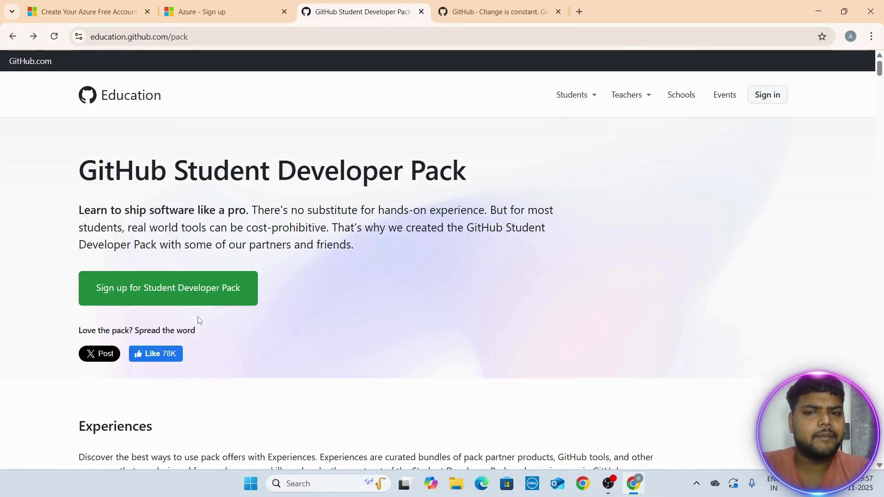
pyautogui.scroll(-6, 198, 320)
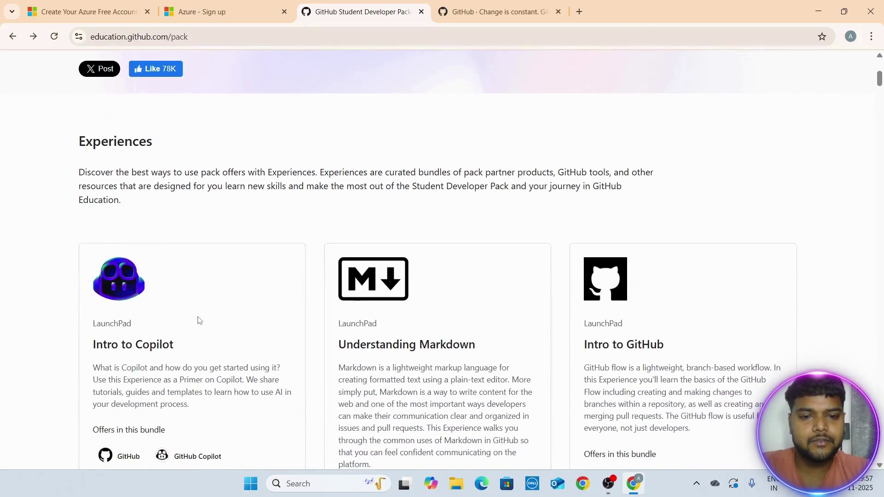
pyautogui.scroll(-15, 305, 309)
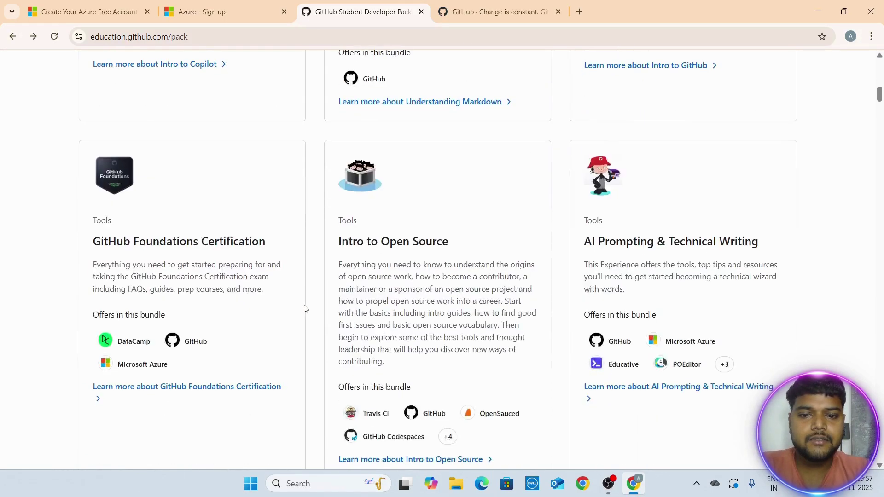
pyautogui.scroll(-15, 305, 309)
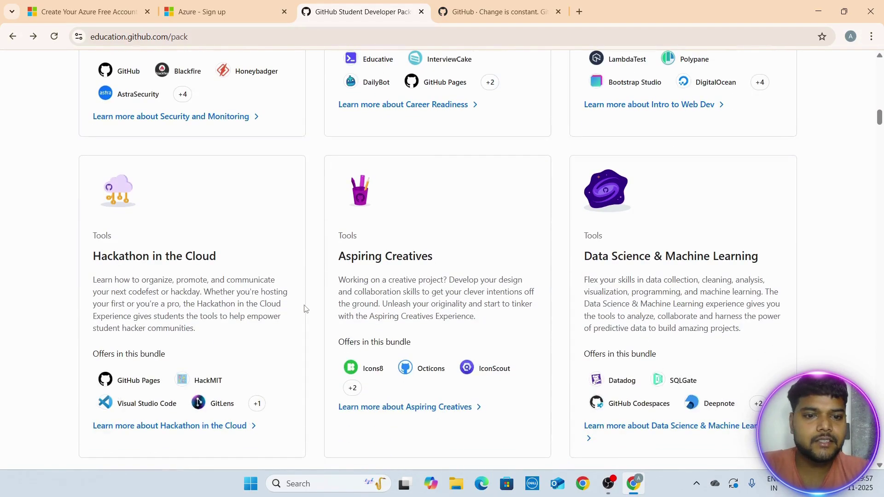
pyautogui.scroll(-12, 351, 183)
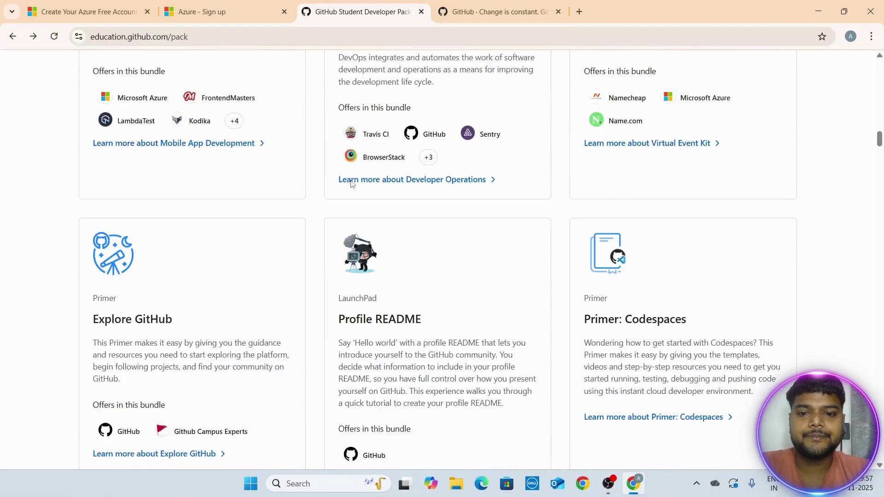
pyautogui.scroll(10, 350, 183)
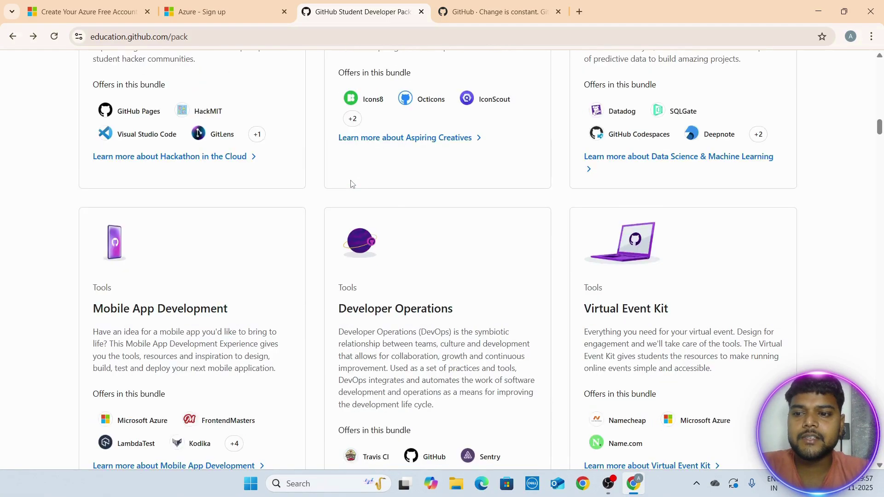
pyautogui.scroll(-18, 351, 183)
pyautogui.scroll(-8, 350, 183)
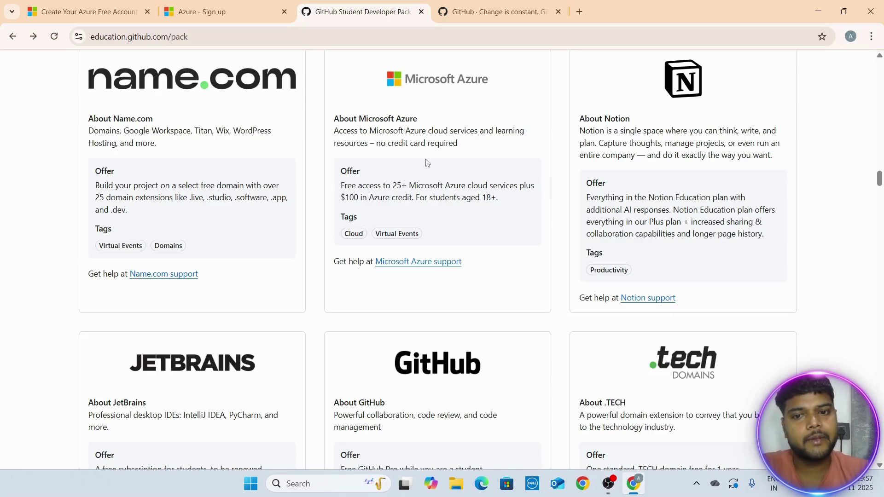
pyautogui.moveTo(342, 187); pyautogui.dragTo(504, 207)
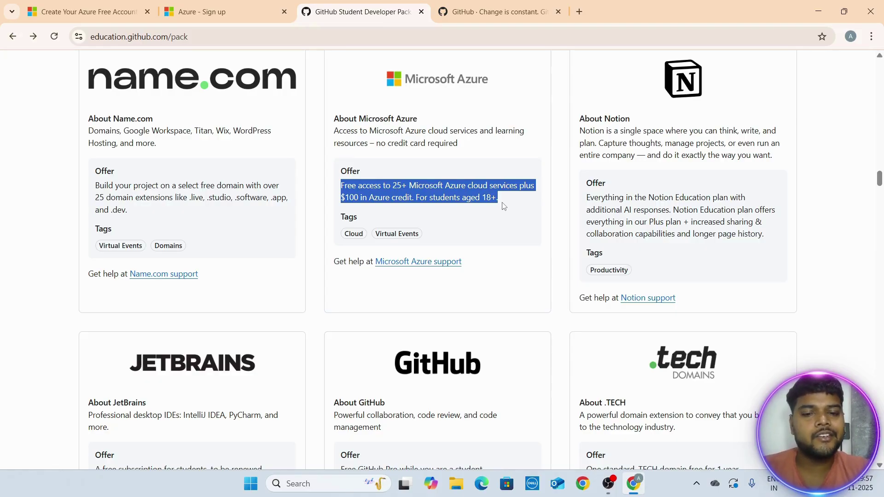
pyautogui.scroll(15, 504, 206)
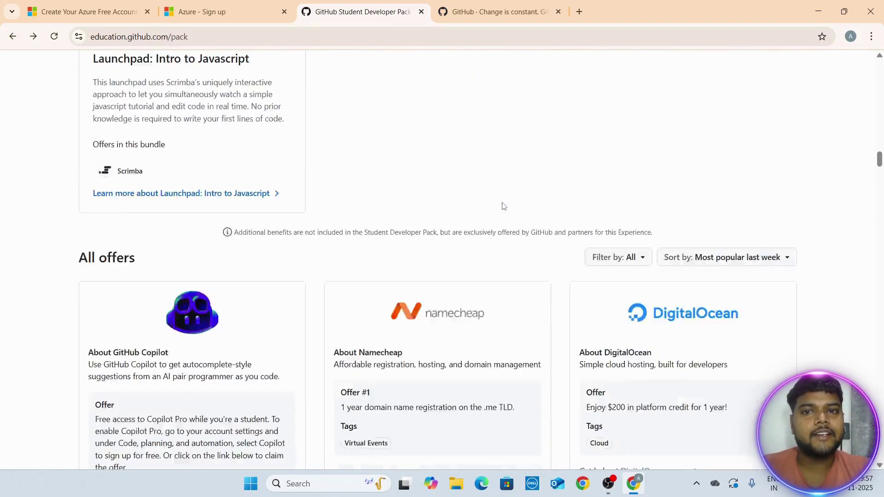
pyautogui.scroll(20, 503, 206)
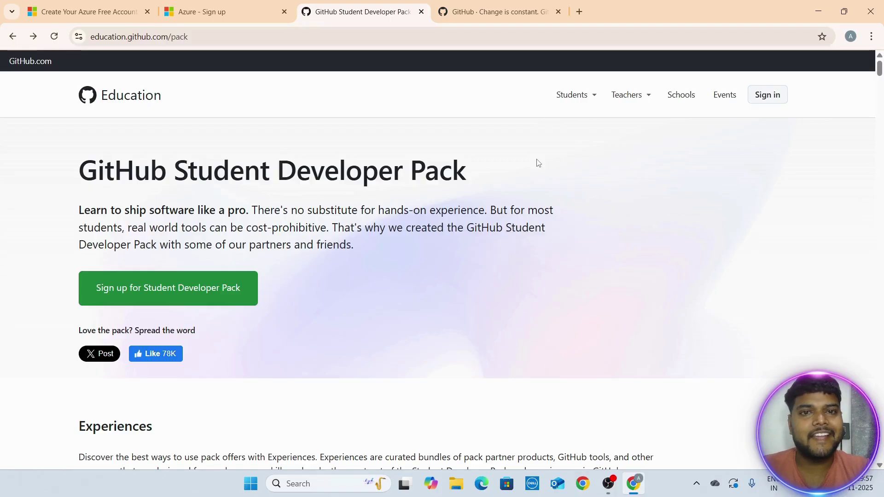
# - From the GitHub home page tab, enter support.github.com in the address bar
pyautogui.click(487, 10)
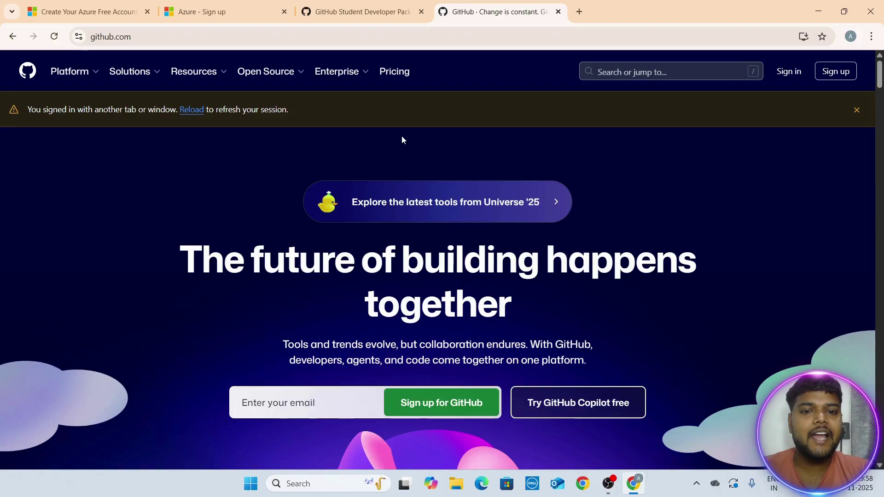
pyautogui.click(346, 45)
pyautogui.press('BackSpace')
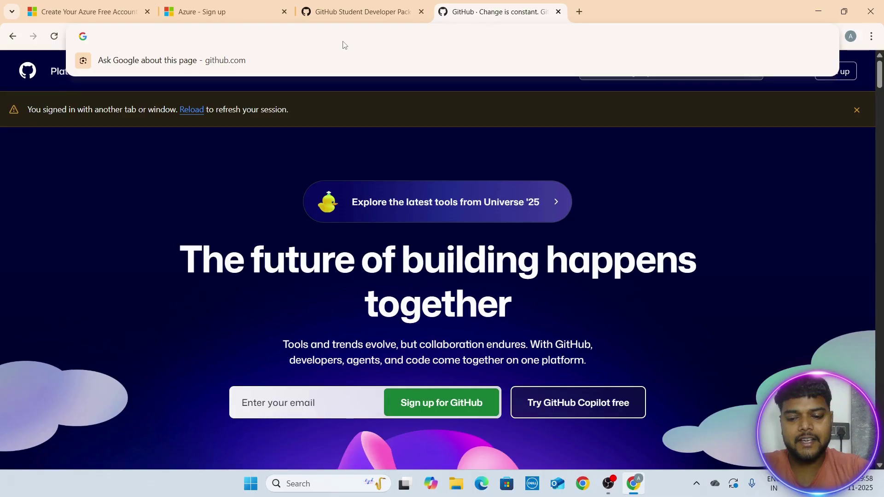
pyautogui.write('s')
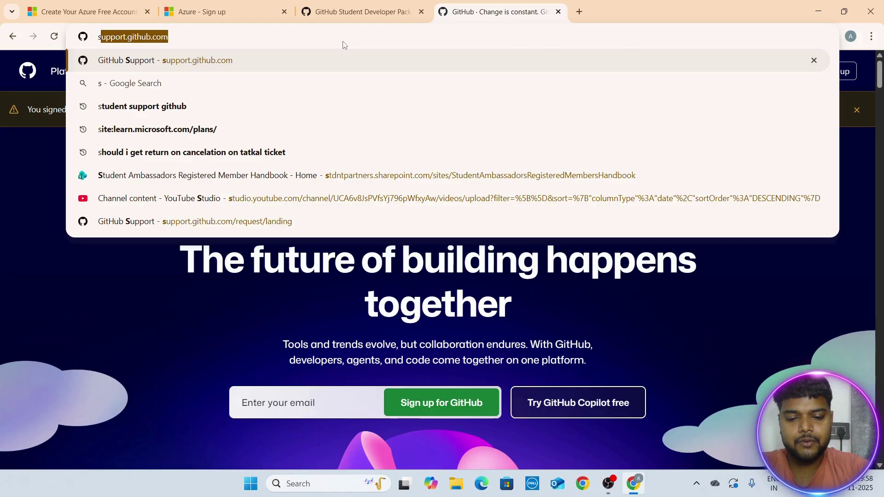
pyautogui.write('upport')
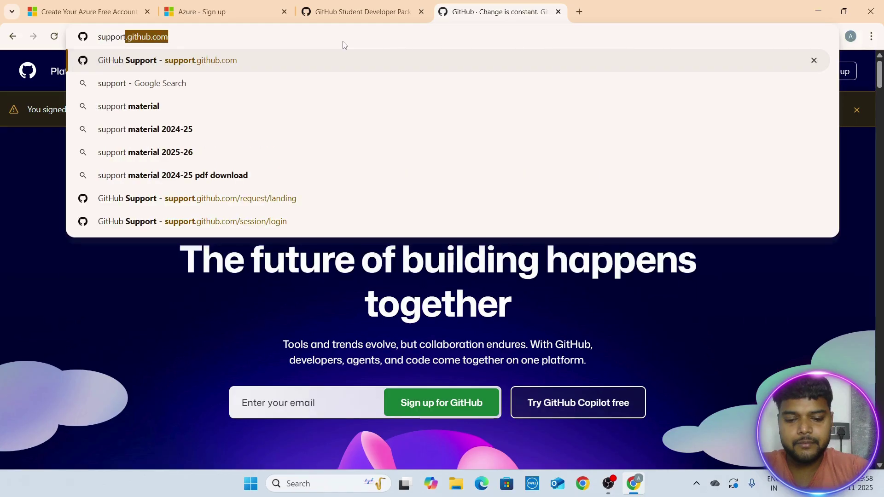
pyautogui.write('.gi')
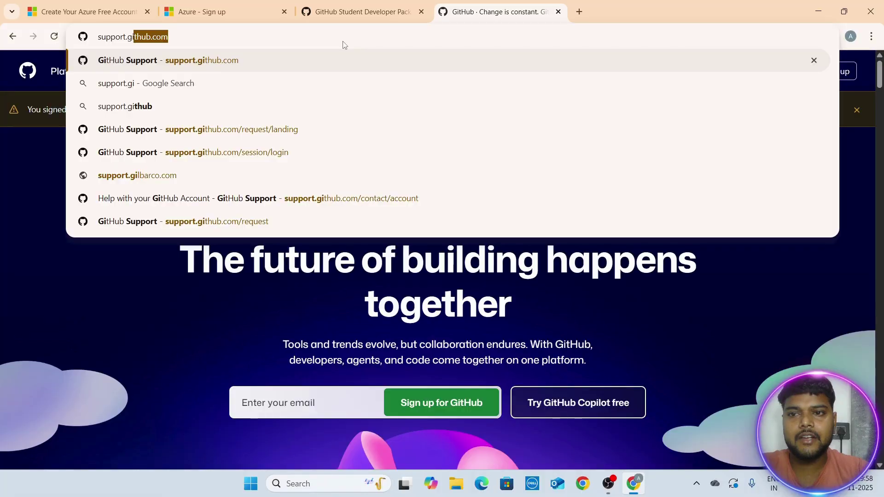
pyautogui.press('Return')
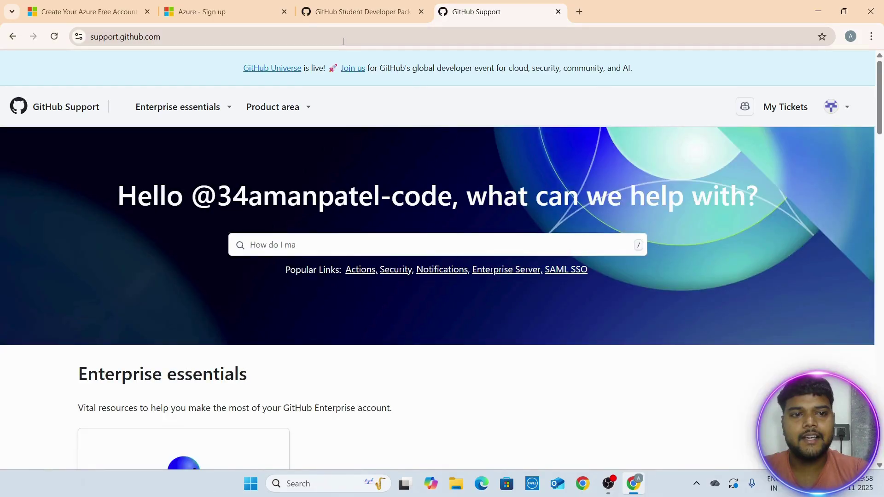
# - Check the signed-in account, then open the empty My Tickets list
pyautogui.click(829, 108)
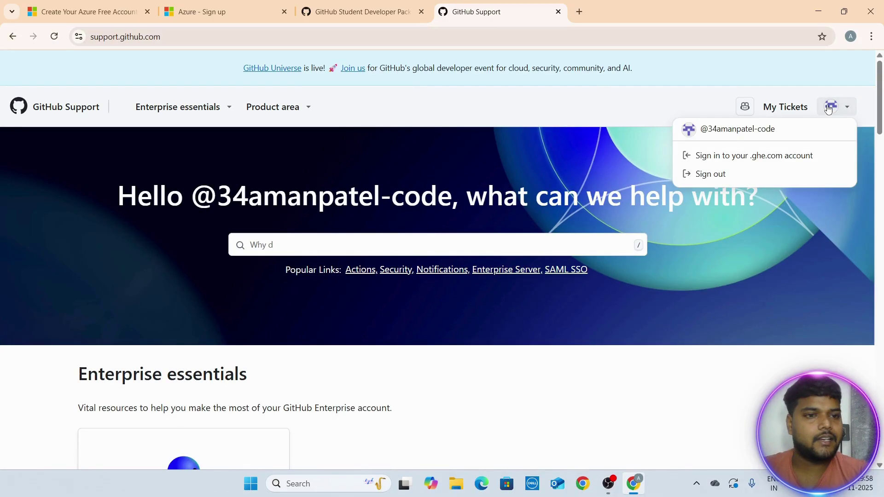
pyautogui.click(828, 109)
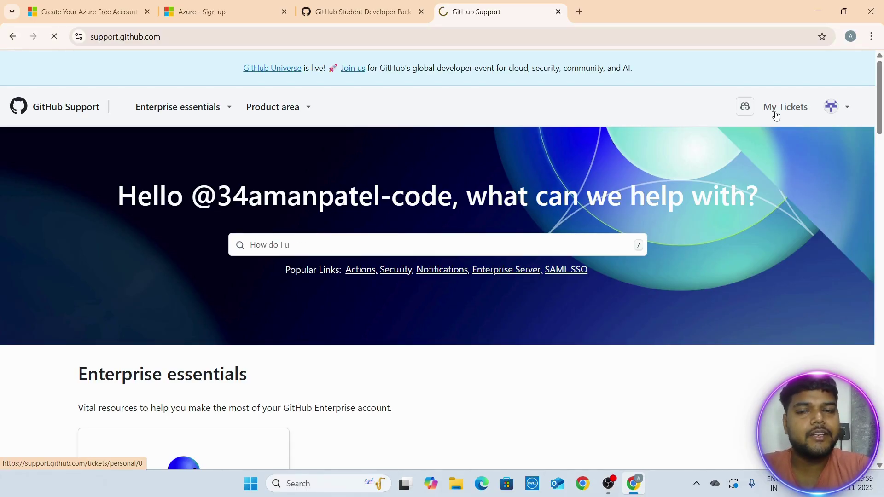
pyautogui.click(776, 115)
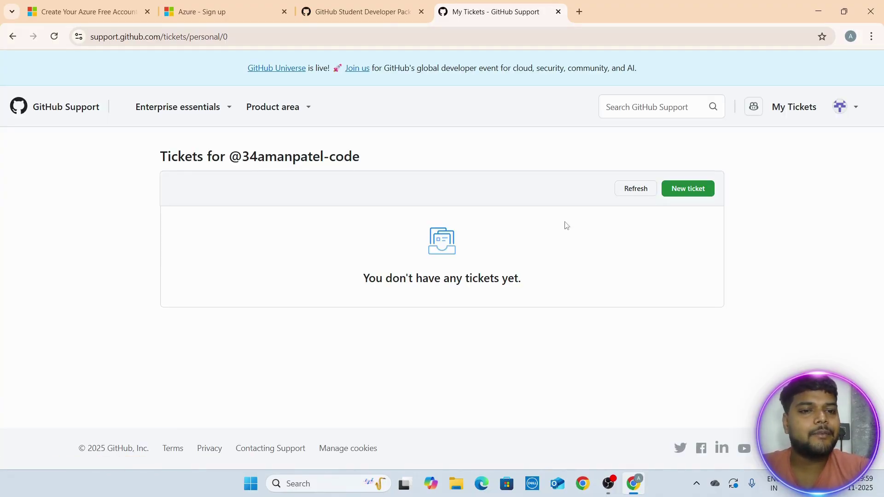
# - Start a new ticket and choose the GitHub Education program or benefits topic
pyautogui.click(682, 198)
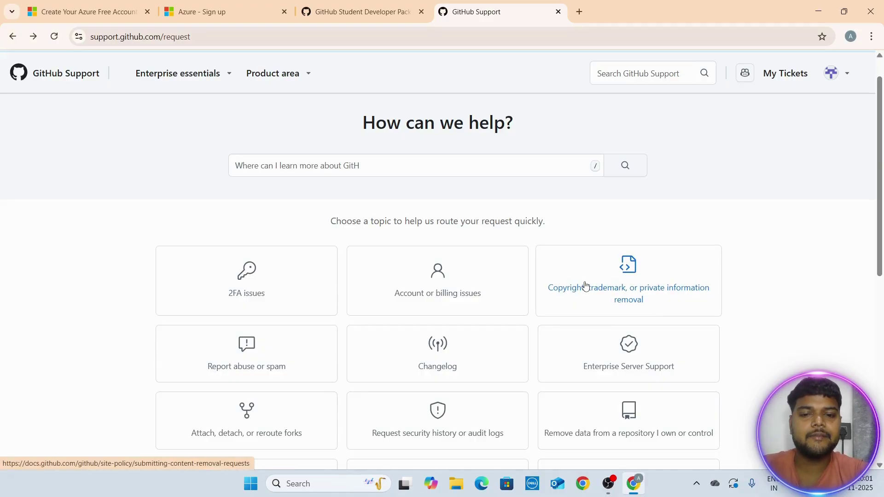
pyautogui.scroll(-2, 483, 289)
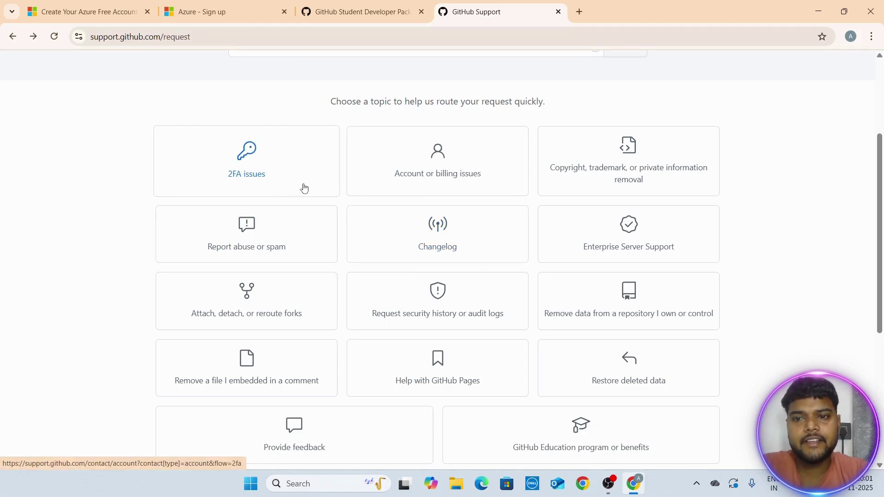
pyautogui.scroll(-2, 440, 320)
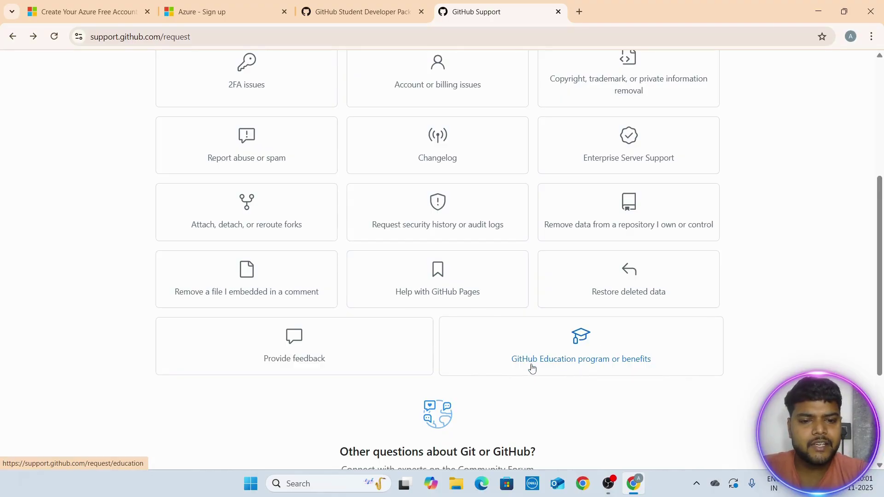
pyautogui.click(562, 366)
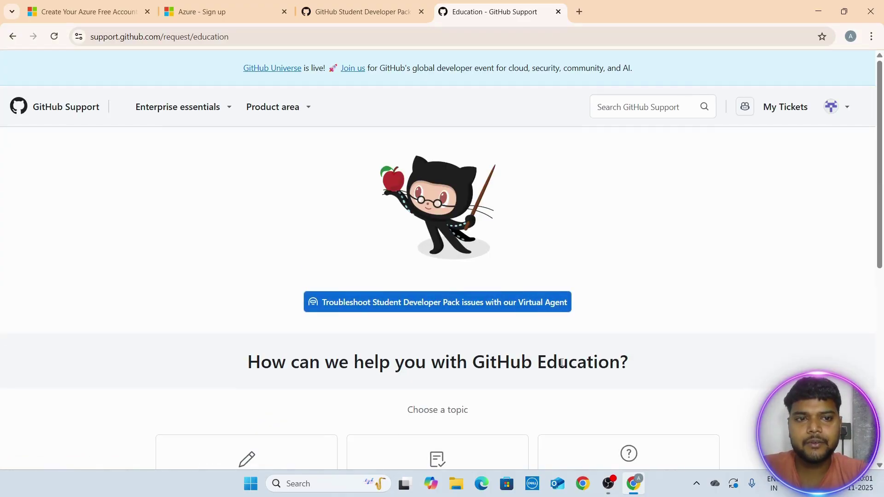
# - Read 'When will my application be approved?', close it, and return to the topic list
pyautogui.scroll(-4, 561, 363)
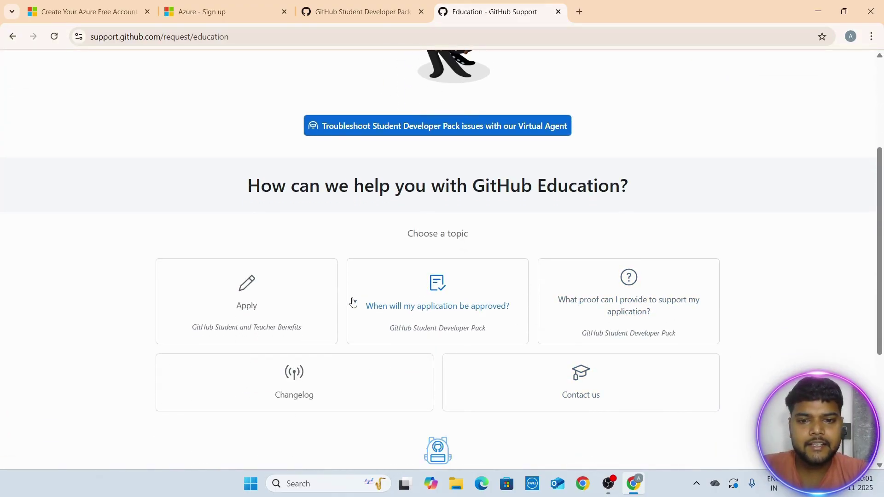
pyautogui.click(444, 318)
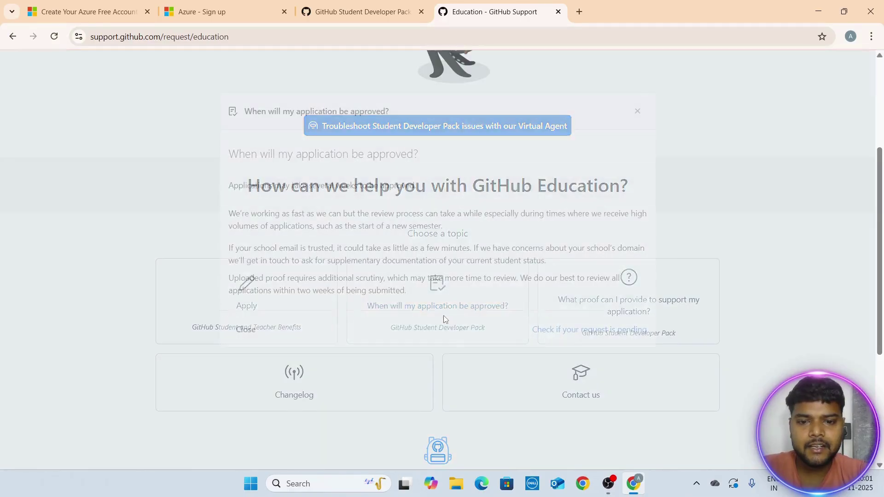
pyautogui.scroll(-5, 442, 318)
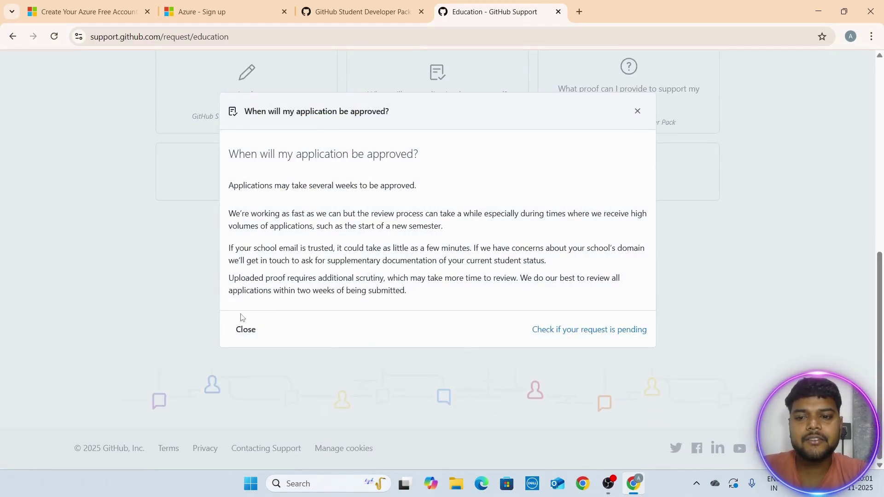
pyautogui.click(251, 341)
pyautogui.scroll(8, 234, 297)
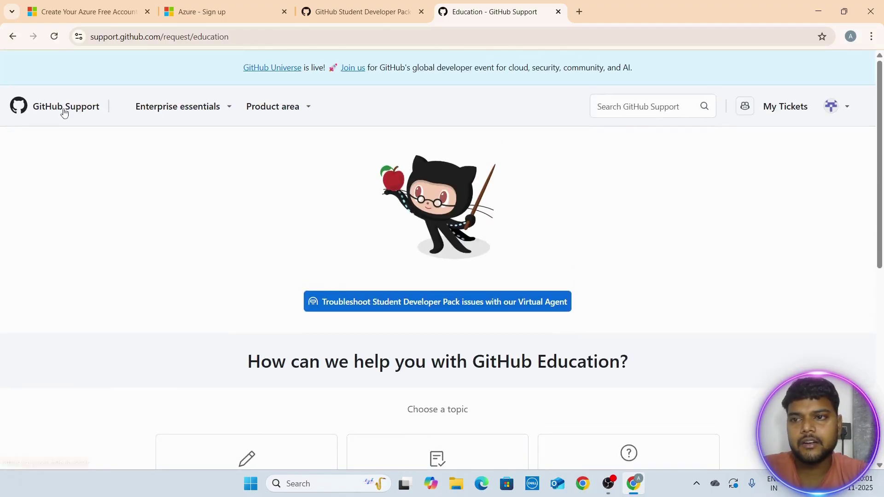
pyautogui.click(15, 42)
pyautogui.scroll(3, 408, 200)
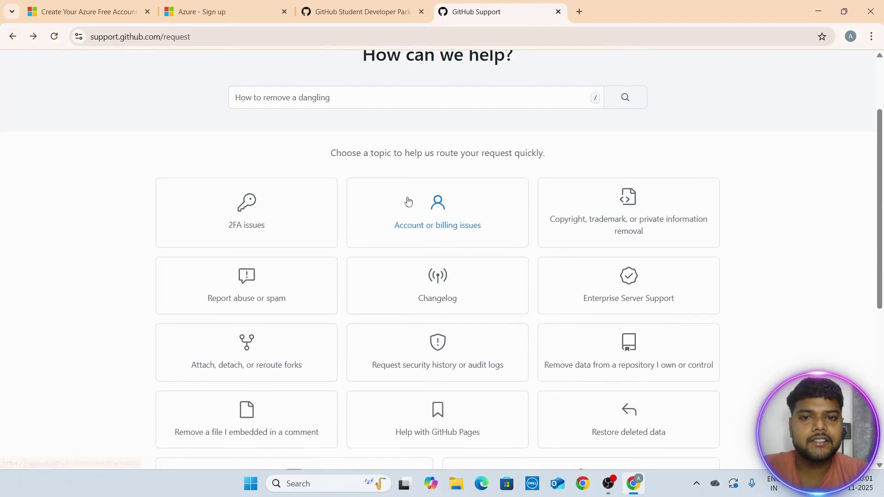
# - Choose Account or billing issues and set 'What do you need help with?' to Other
pyautogui.click(450, 233)
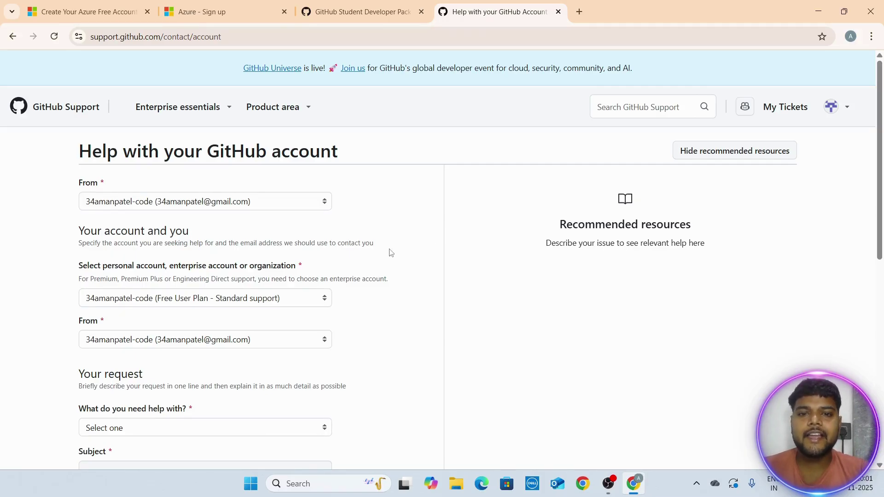
pyautogui.scroll(-2, 386, 253)
pyautogui.scroll(-1, 266, 244)
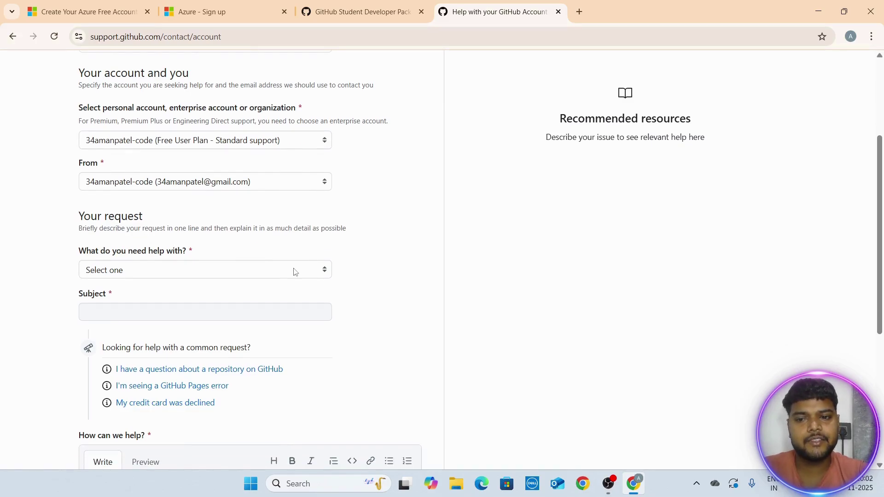
pyautogui.click(315, 273)
pyautogui.scroll(-2, 273, 209)
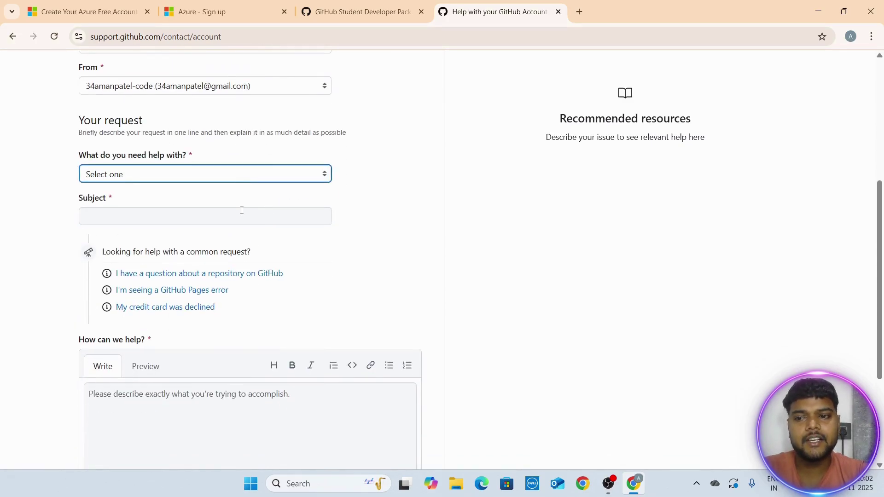
pyautogui.click(282, 173)
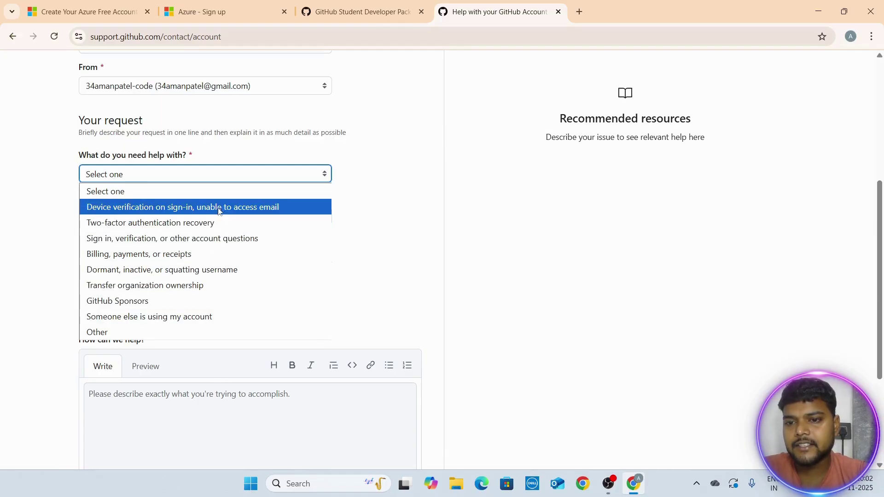
pyautogui.click(137, 332)
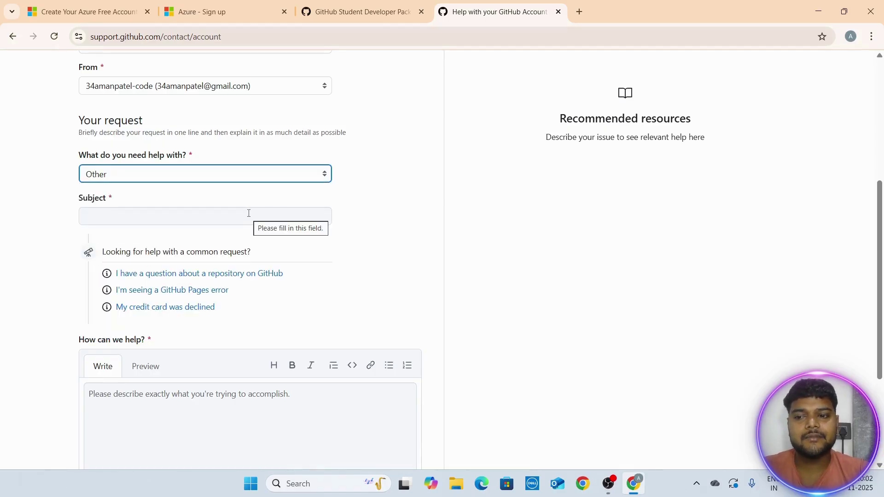
pyautogui.scroll(-2, 249, 213)
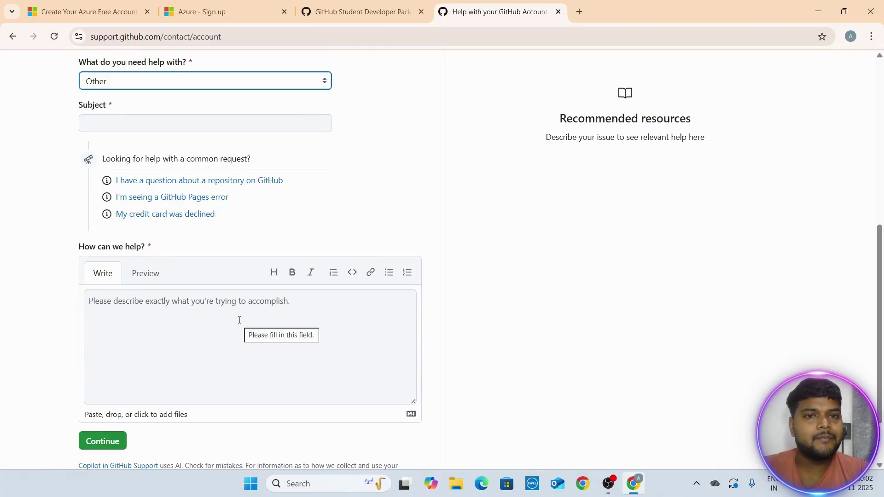
pyautogui.scroll(1, 239, 320)
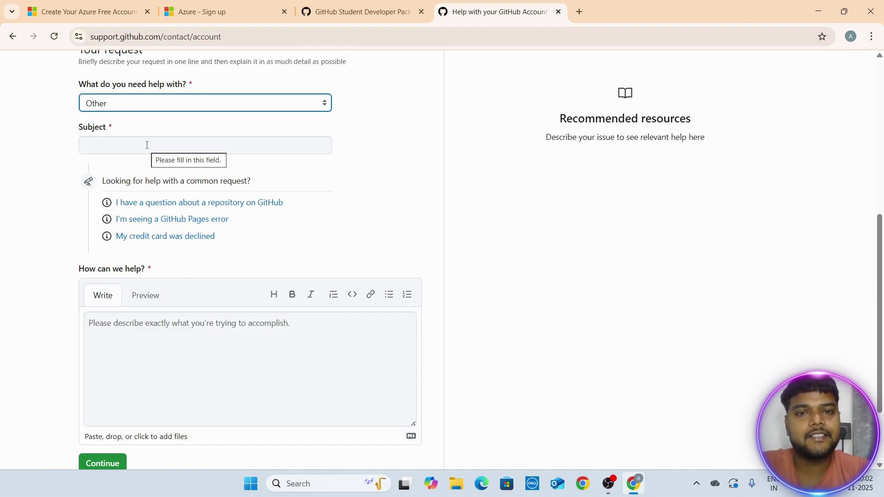
pyautogui.scroll(1, 665, 224)
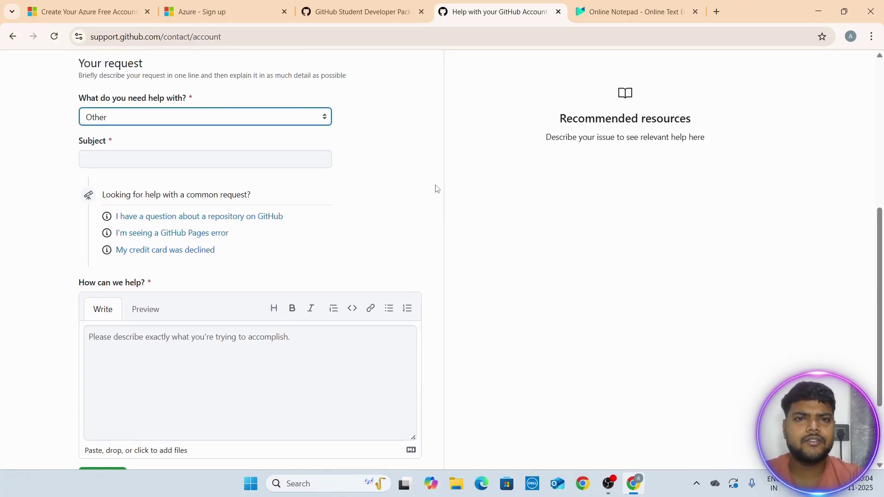
pyautogui.scroll(2, 436, 189)
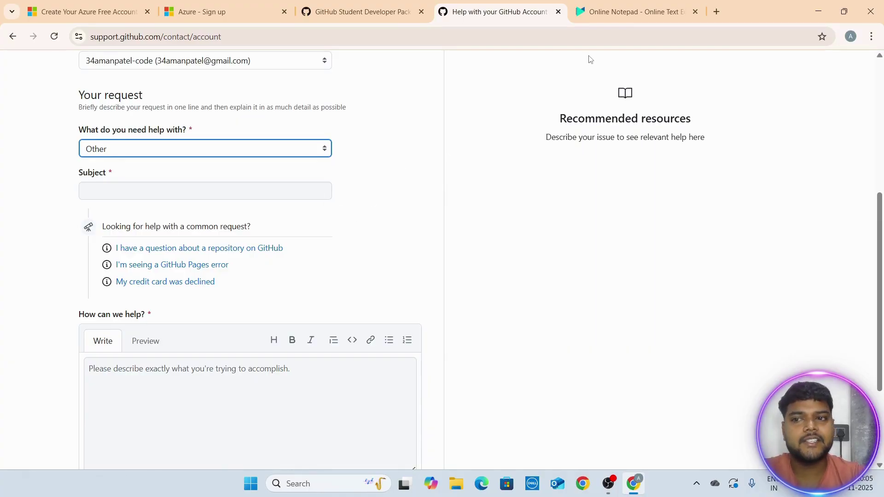
# - Copy the notepad title 'GitHub Education — Student verification (no school email)' into the Subject field
pyautogui.click(638, 6)
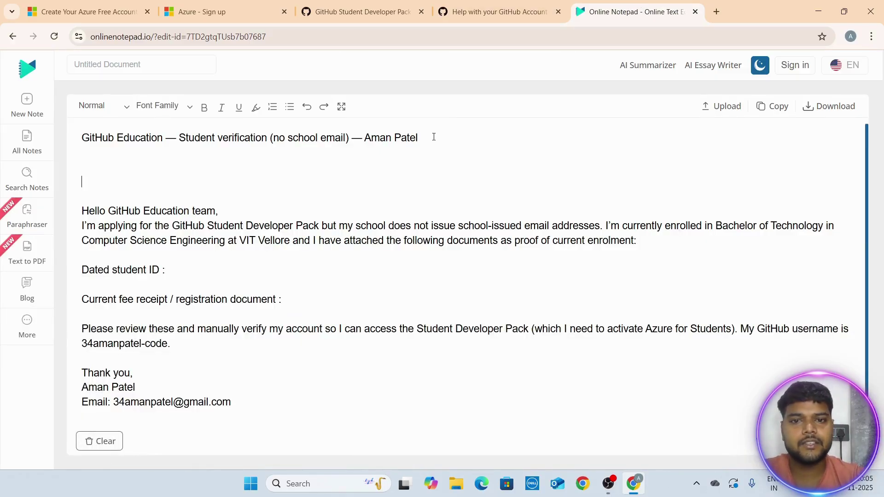
pyautogui.moveTo(420, 138); pyautogui.dragTo(82, 135)
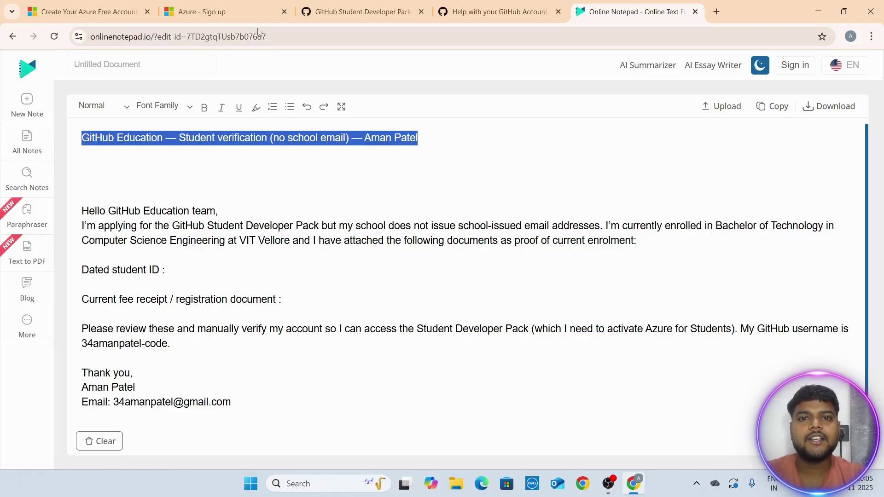
pyautogui.click(479, 10)
pyautogui.click(234, 188)
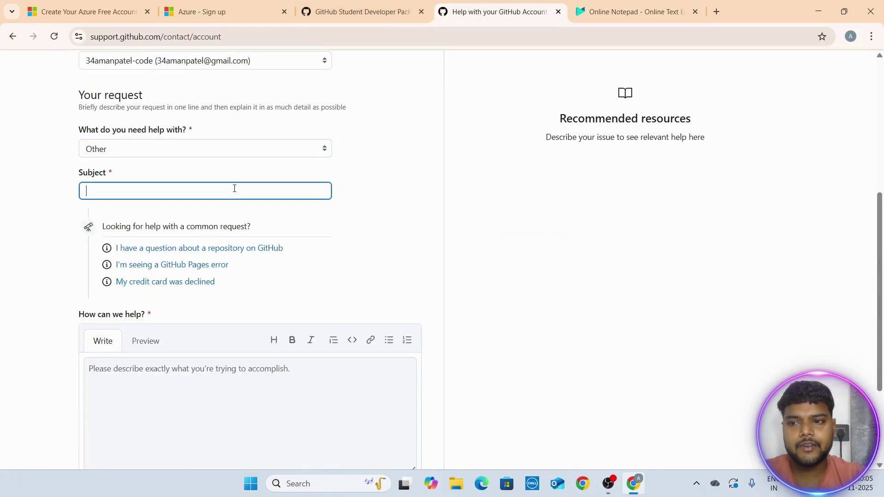
pyautogui.hotkey('ctrl', 'v')
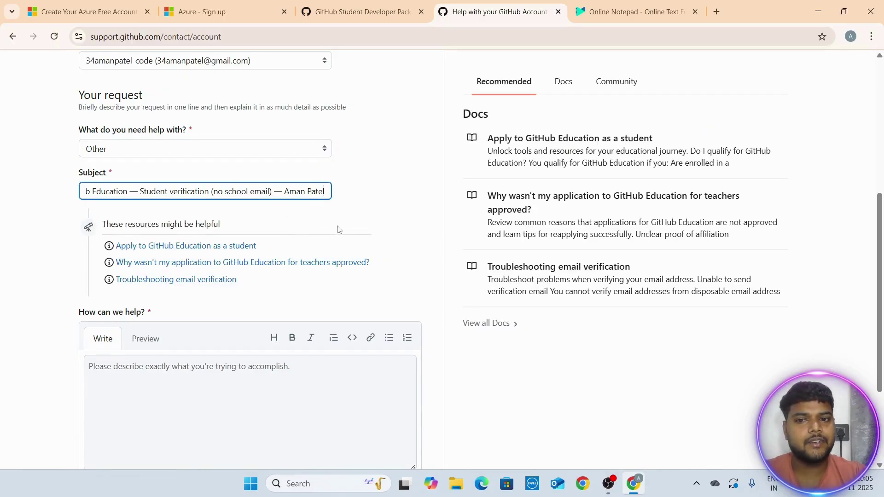
# - Select the whole drafted letter body in Online Notepad
pyautogui.click(618, 7)
pyautogui.click(211, 153)
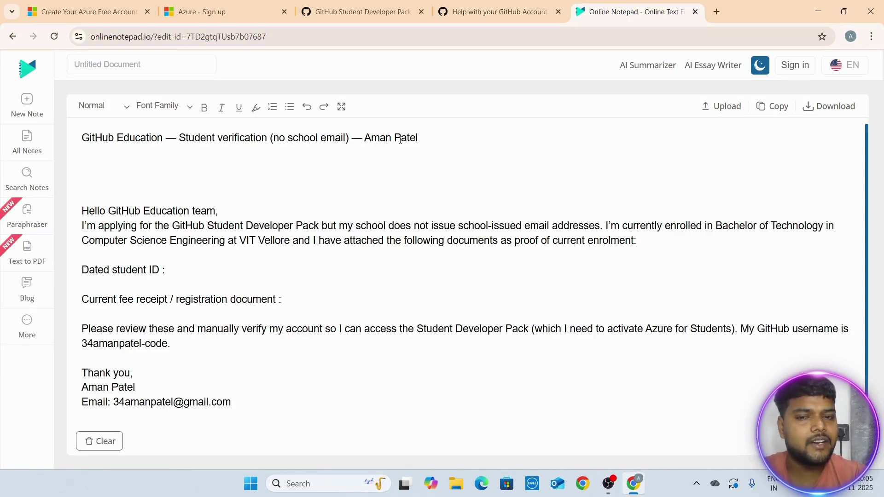
pyautogui.scroll(-1, 399, 146)
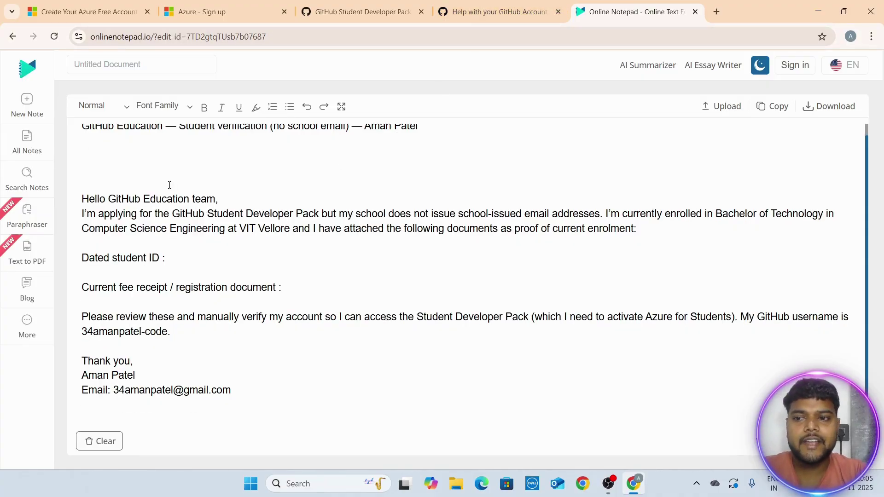
pyautogui.moveTo(81, 195); pyautogui.dragTo(268, 383)
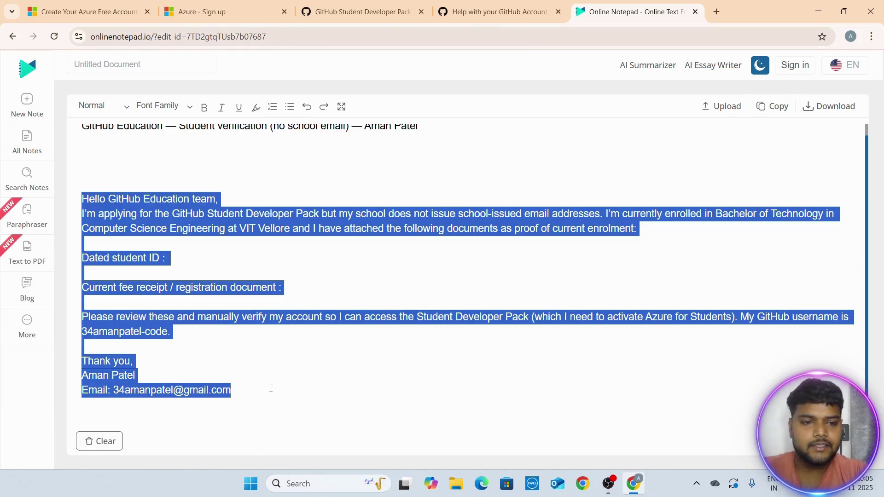
pyautogui.click(454, 12)
pyautogui.scroll(-2, 274, 234)
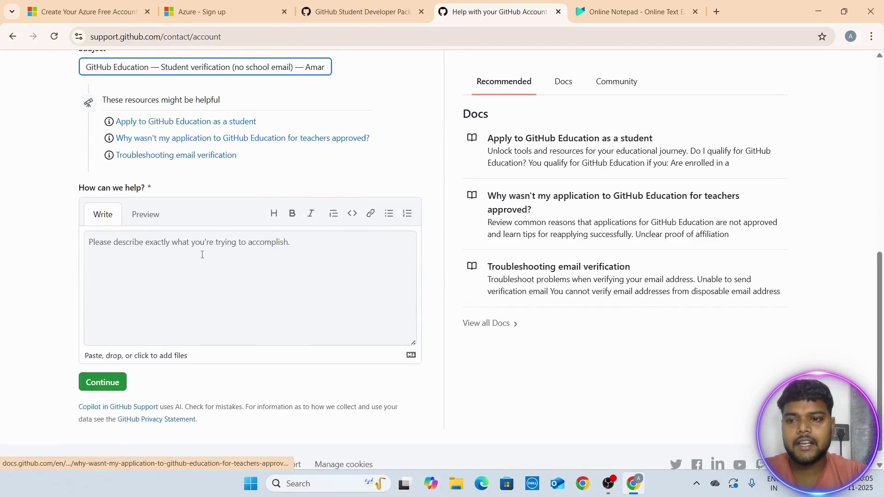
# - Paste the drafted verification letter into 'How can we help?' and remove the blank line before the e-mail line
pyautogui.click(202, 254)
pyautogui.hotkey('ctrl', 'v')
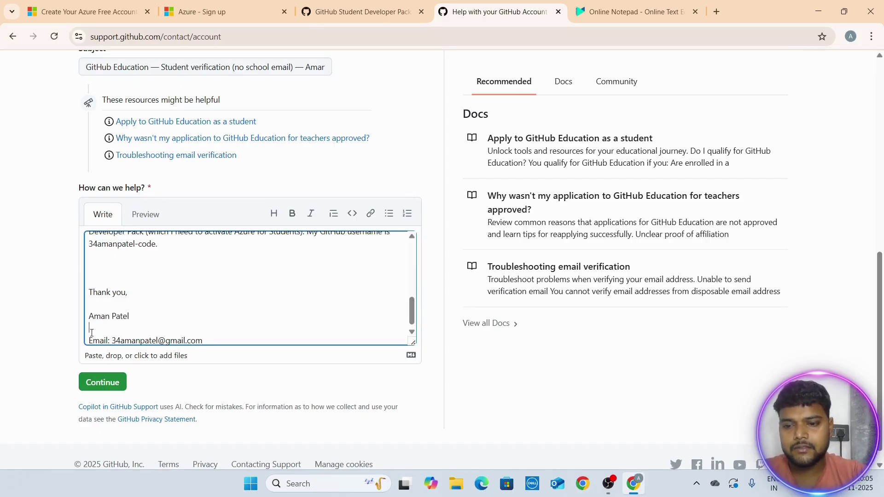
pyautogui.press('BackSpace')
pyautogui.press('BackSpace')
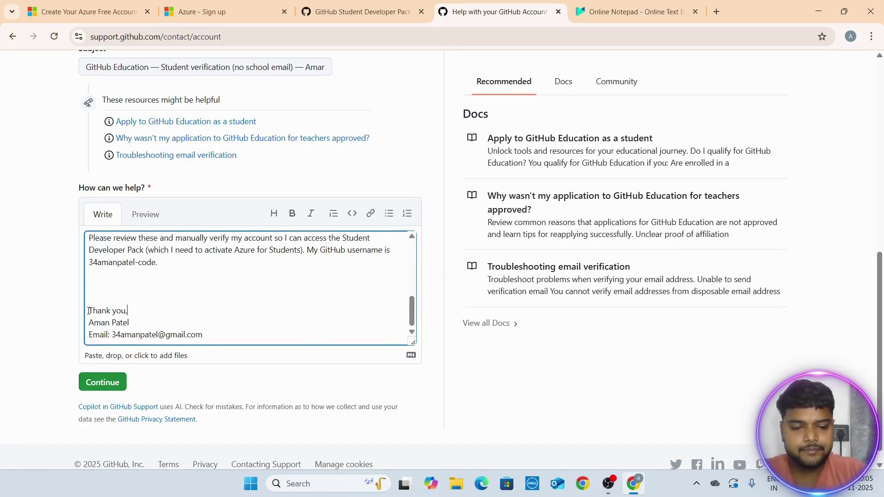
pyautogui.scroll(2, 188, 276)
pyautogui.scroll(-1, 188, 276)
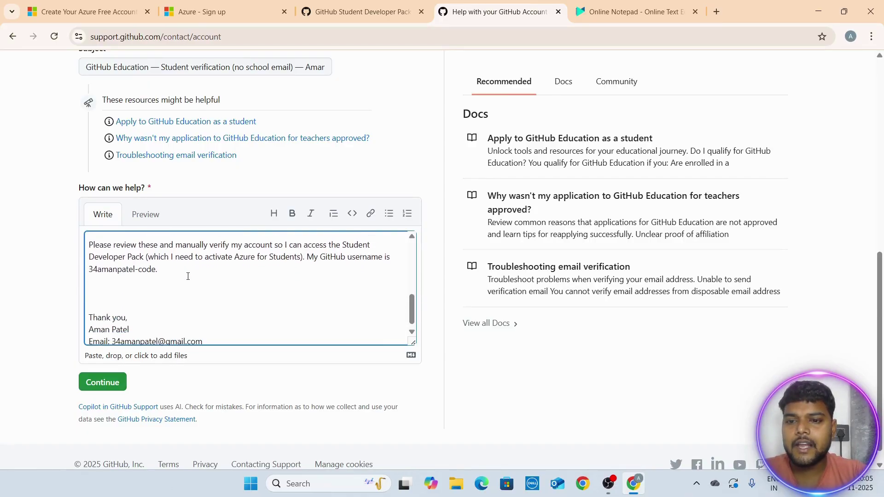
pyautogui.scroll(2, 187, 276)
pyautogui.scroll(-2, 188, 276)
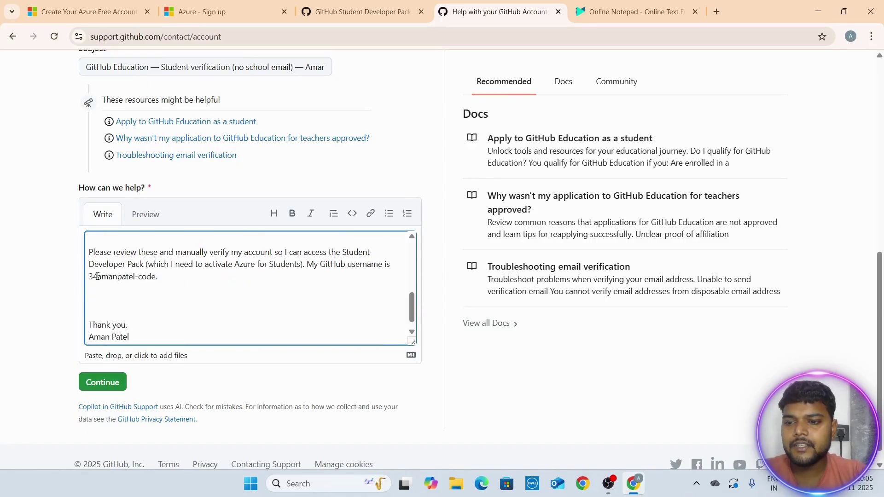
# - Delete the extra blank lines around the username sentence, Dated student ID and fee receipt lines
pyautogui.press('BackSpace')
pyautogui.press('BackSpace')
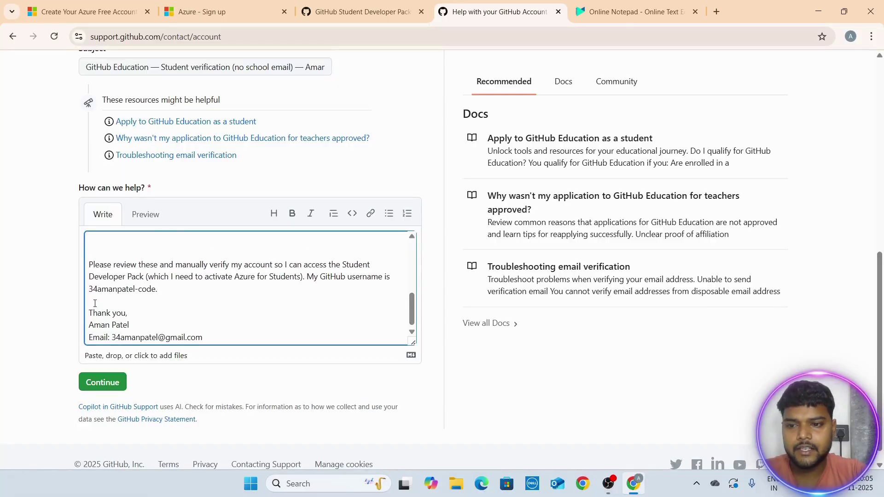
pyautogui.scroll(1, 94, 304)
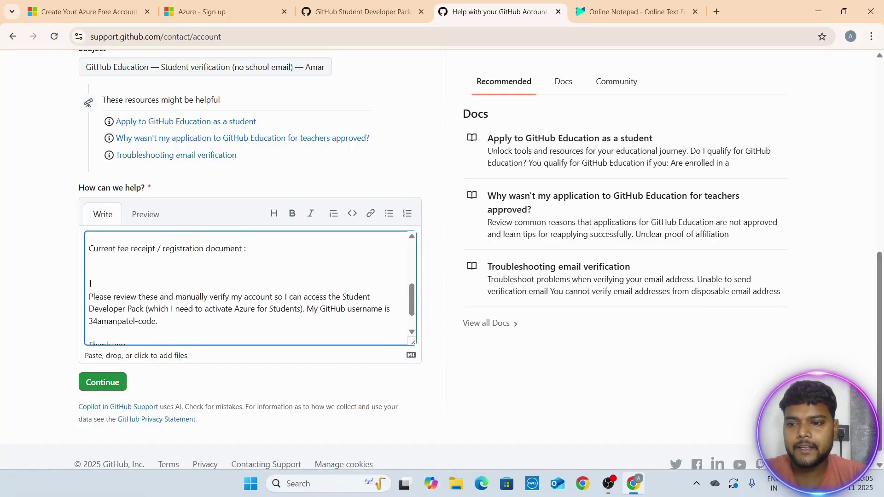
pyautogui.click(90, 284)
pyautogui.press('BackSpace')
pyautogui.press('BackSpace')
pyautogui.scroll(1, 90, 284)
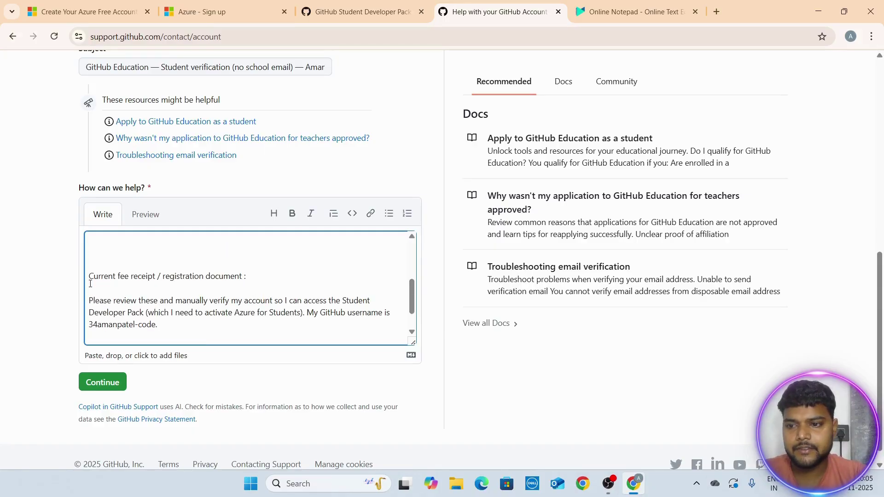
pyautogui.click(90, 262)
pyautogui.press('BackSpace')
pyautogui.press('BackSpace')
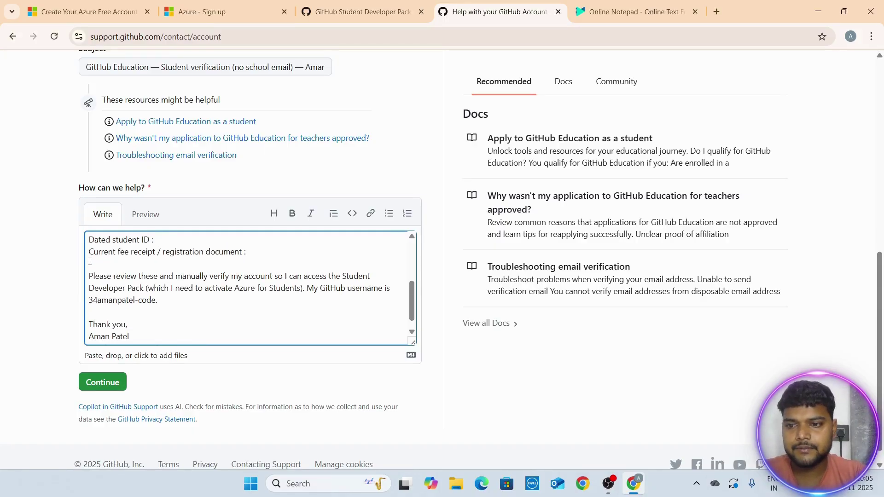
pyautogui.scroll(2, 90, 262)
pyautogui.click(96, 313)
pyautogui.press('BackSpace')
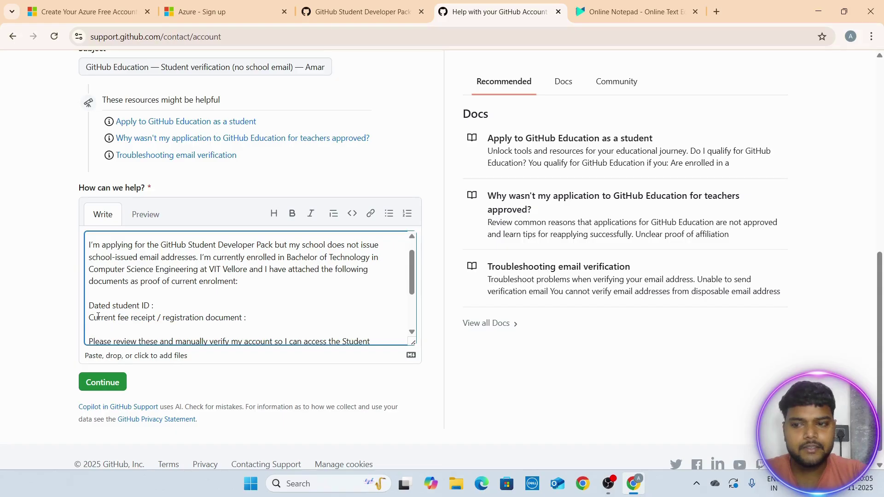
pyautogui.scroll(1, 98, 317)
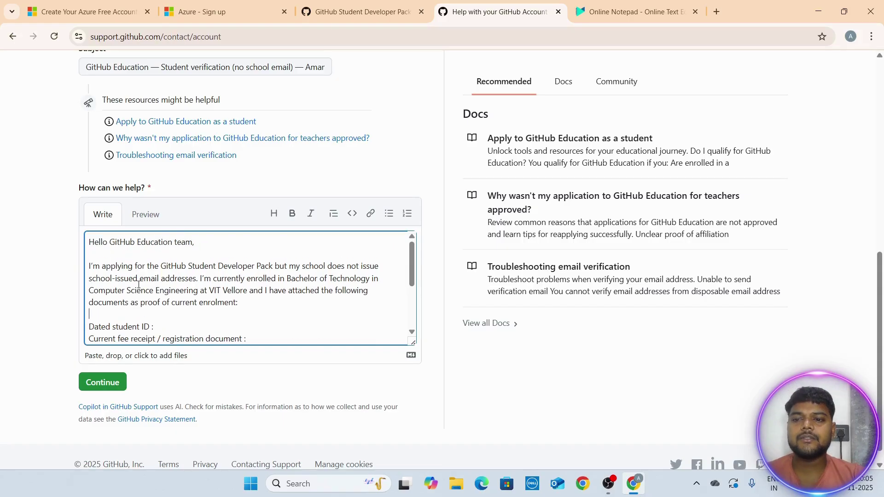
pyautogui.scroll(-2, 139, 284)
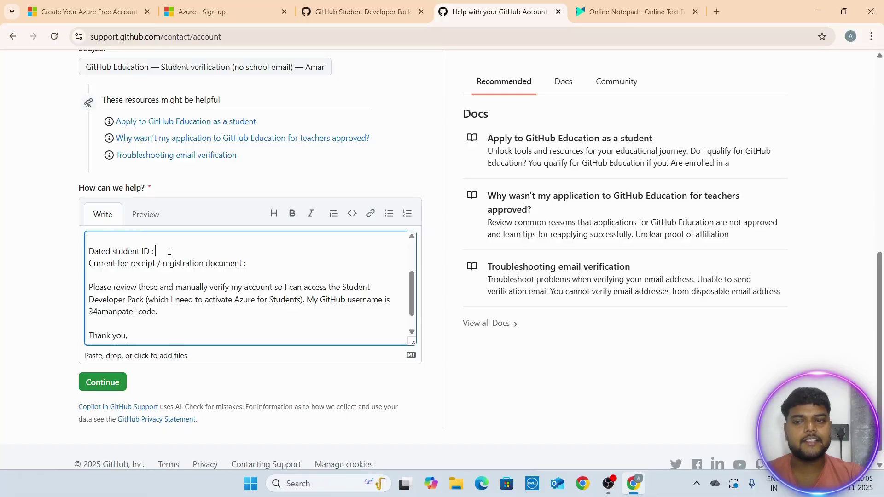
pyautogui.click(166, 253)
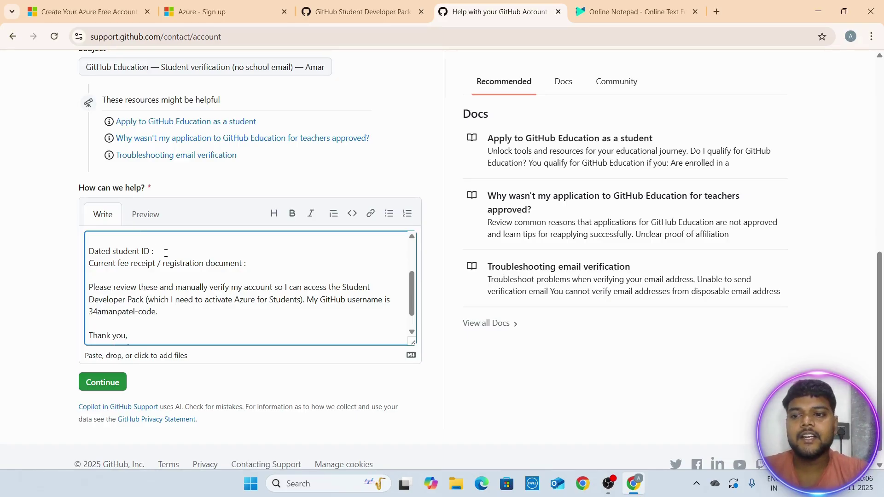
pyautogui.click(164, 254)
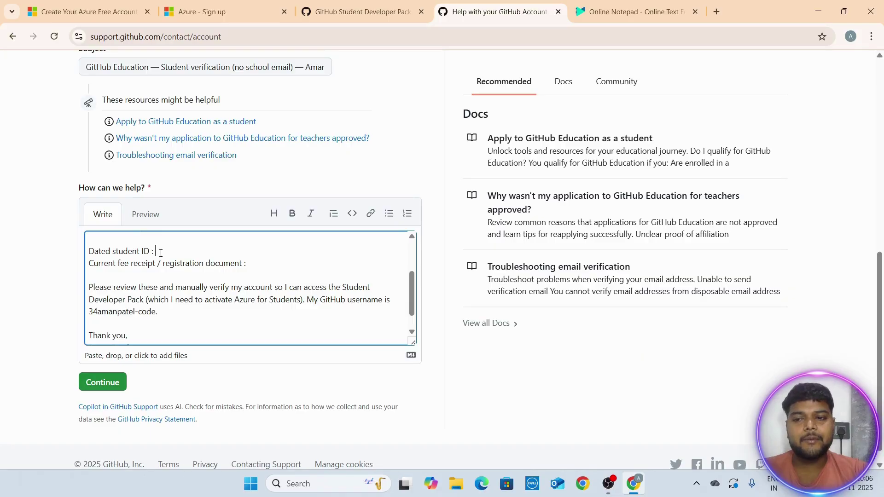
pyautogui.click(260, 266)
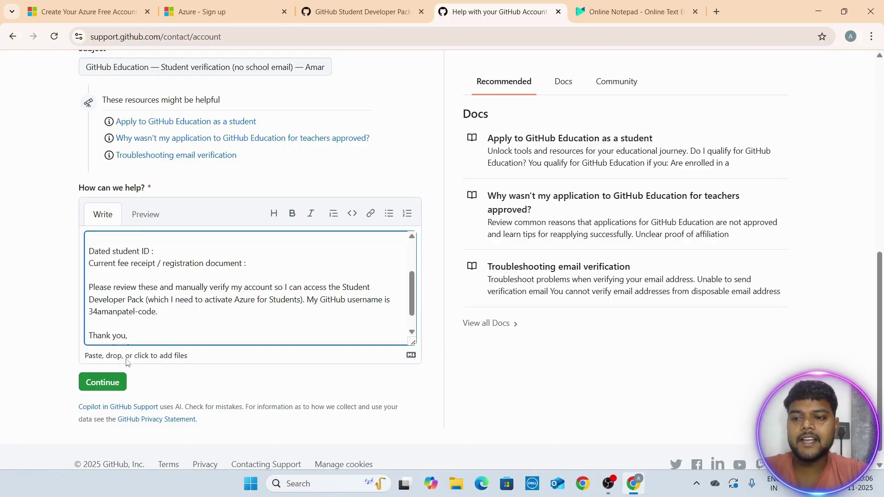
# - Upload AI_Powered_Automatic_Attendance_Synopsis PDF from Downloads into the description
pyautogui.click(170, 357)
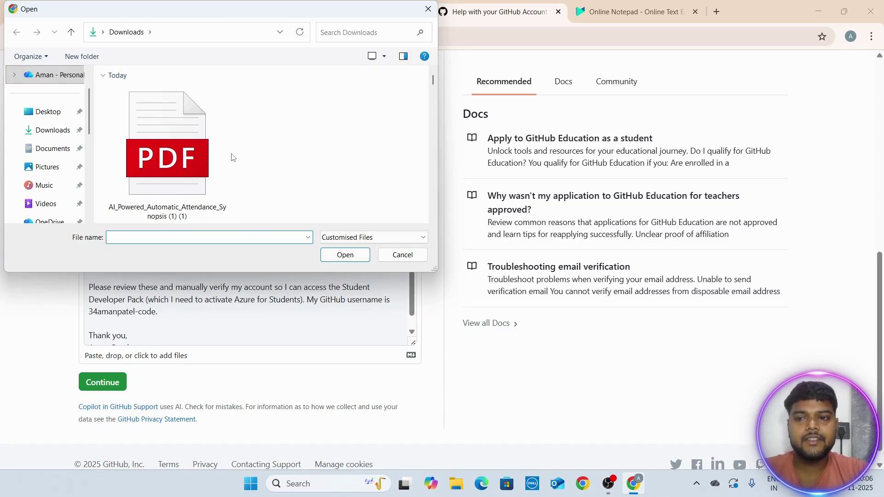
pyautogui.click(190, 164)
pyautogui.click(345, 255)
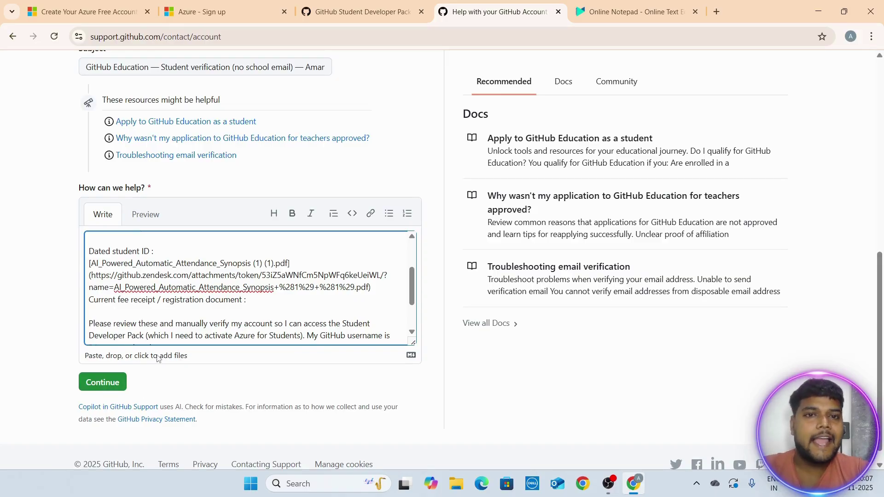
# - Continue past the Copilot answer and submit the support ticket
pyautogui.click(102, 383)
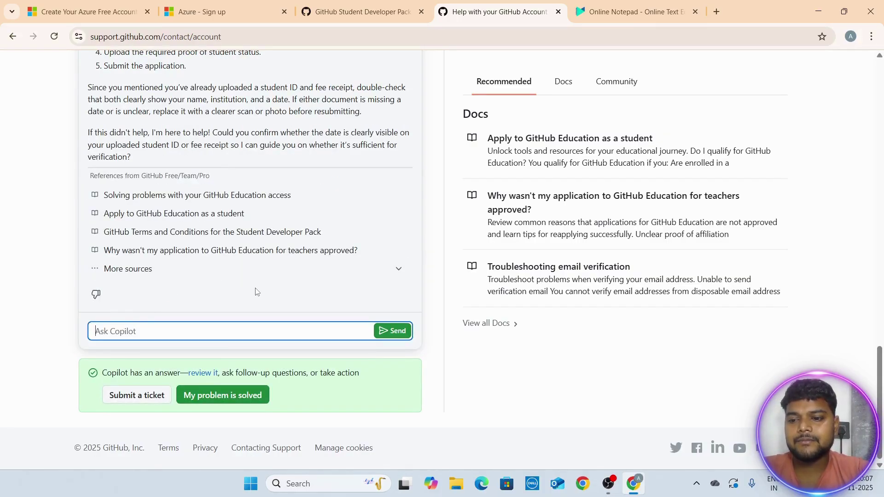
pyautogui.scroll(5, 205, 274)
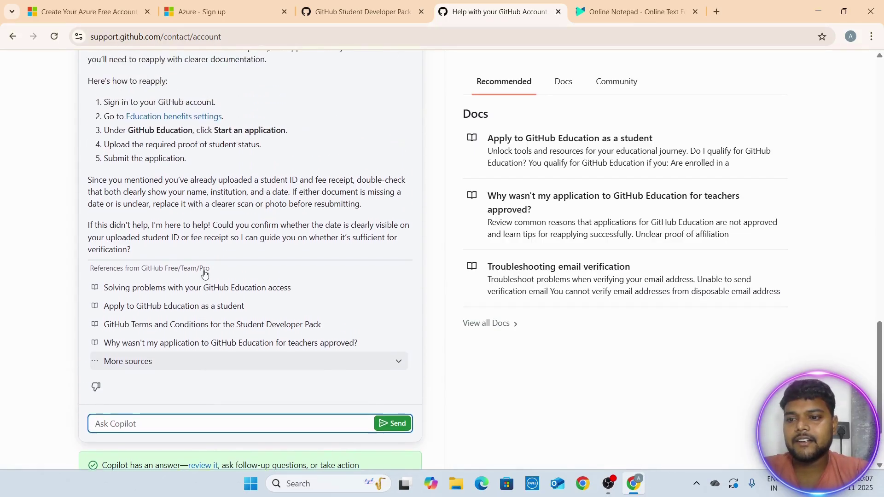
pyautogui.scroll(-5, 205, 274)
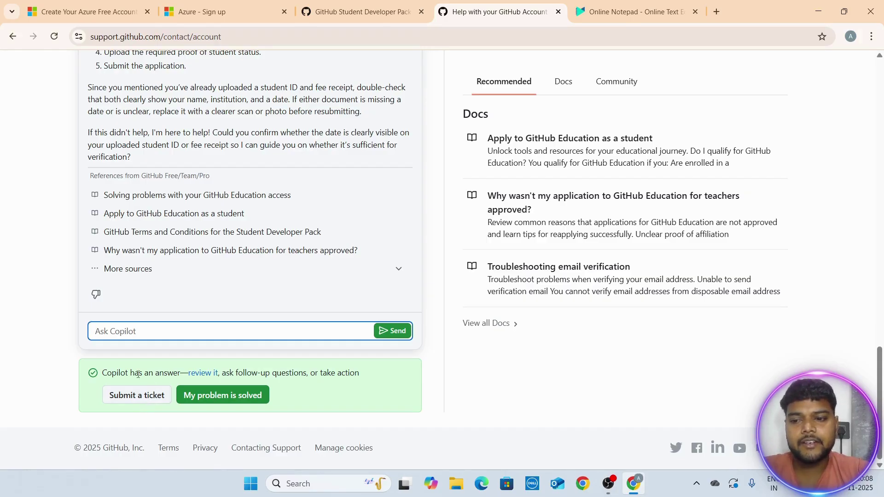
pyautogui.moveTo(99, 373); pyautogui.dragTo(362, 383)
pyautogui.click(352, 396)
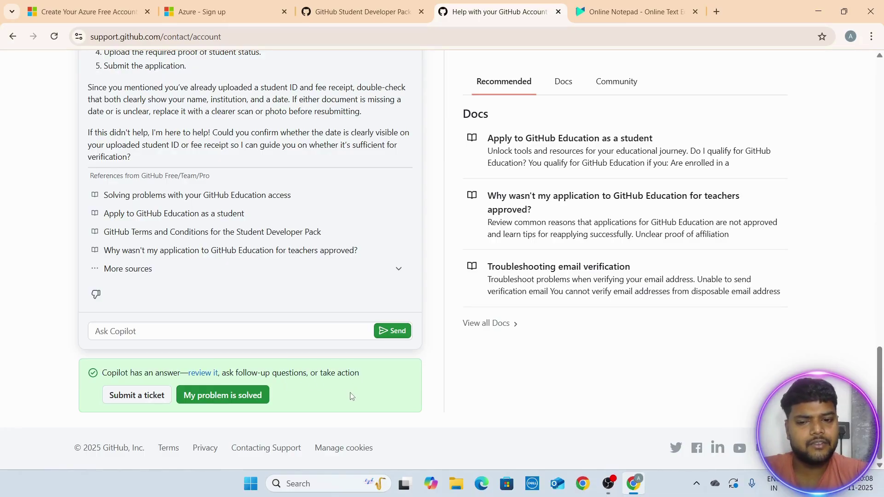
pyautogui.click(126, 403)
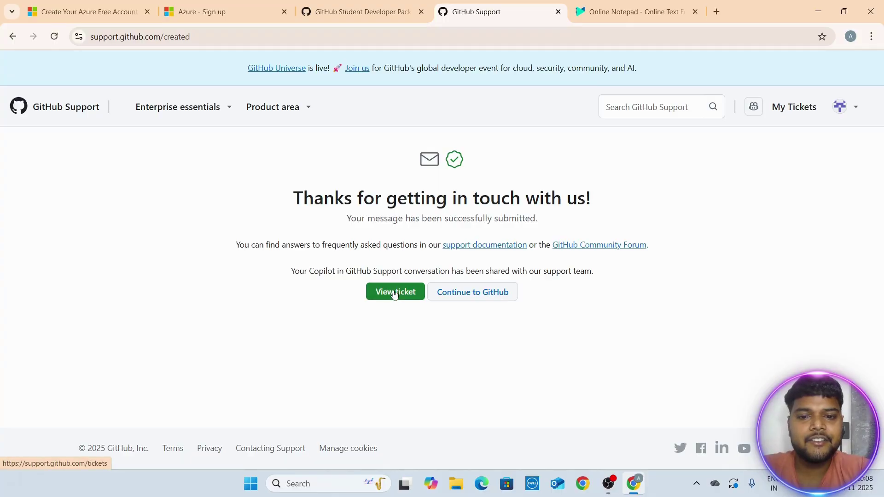
# - Open the new student-verification ticket and check its Open status
pyautogui.click(394, 294)
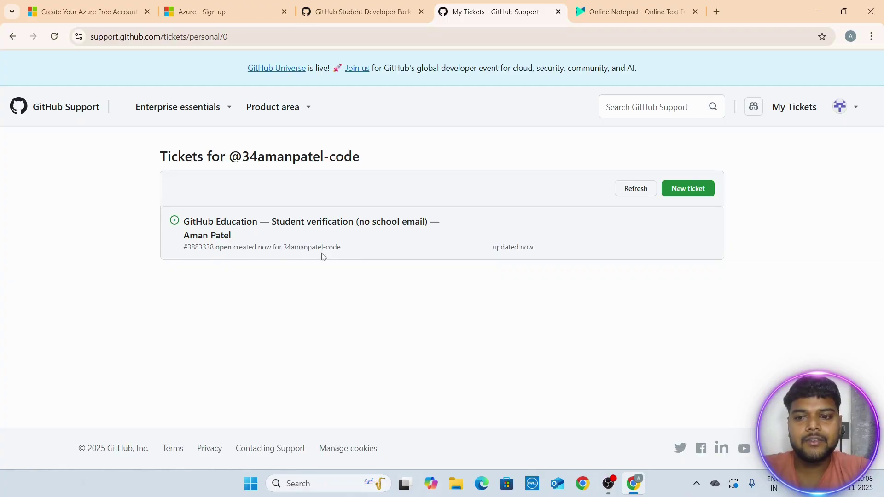
pyautogui.moveTo(322, 256); pyautogui.dragTo(209, 274)
pyautogui.moveTo(184, 247); pyautogui.dragTo(199, 268)
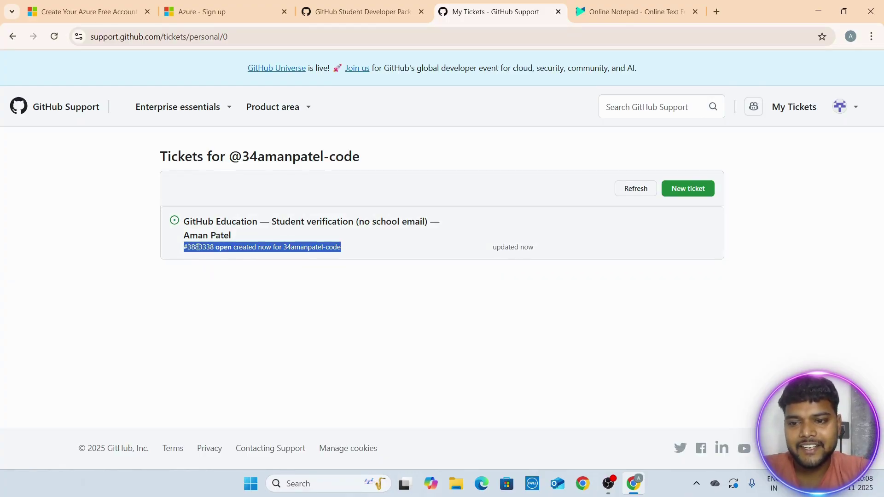
pyautogui.click(199, 268)
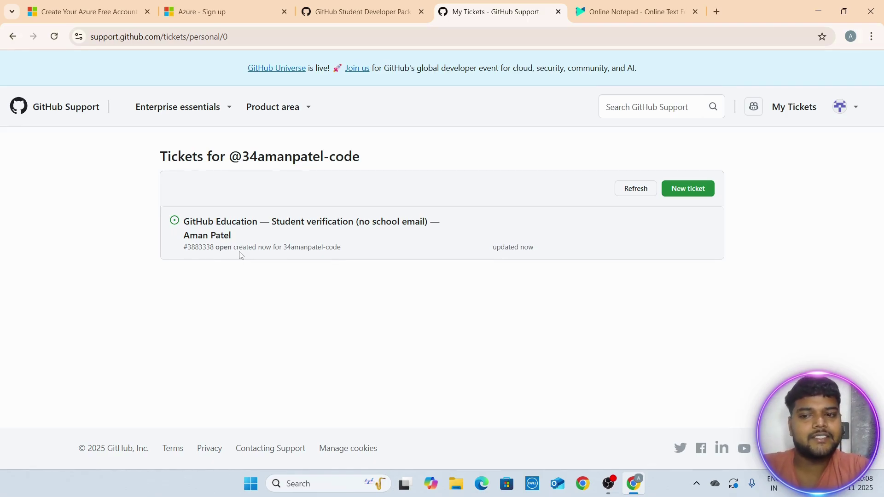
pyautogui.tripleClick(186, 230)
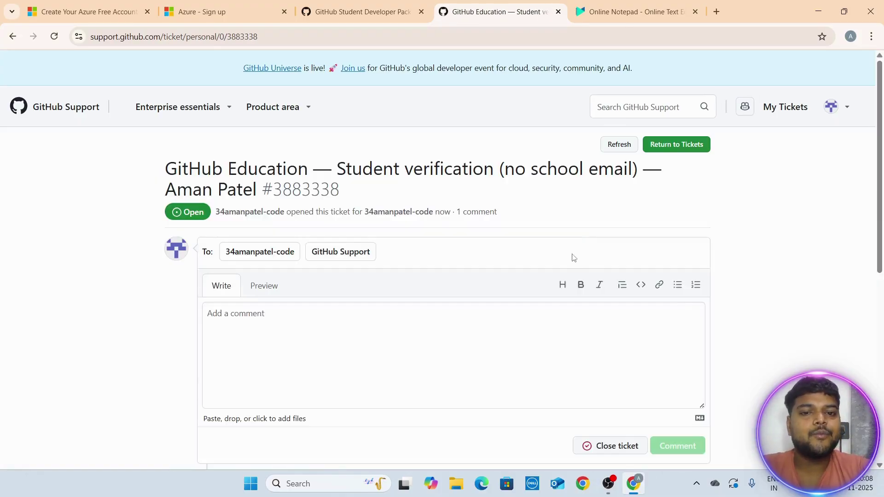
# - Scroll down the open ticket to review the verification letter comment and the attached 6.55 KB attendance synopsis PDF
pyautogui.scroll(-8, 577, 324)
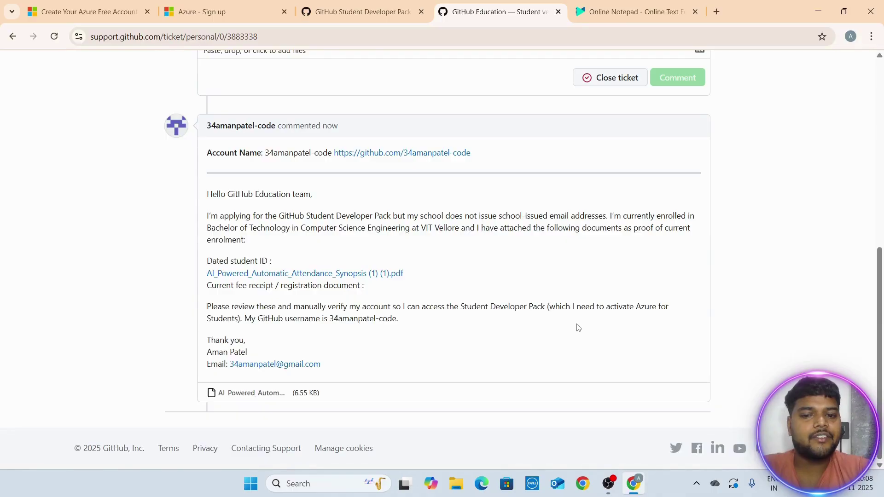